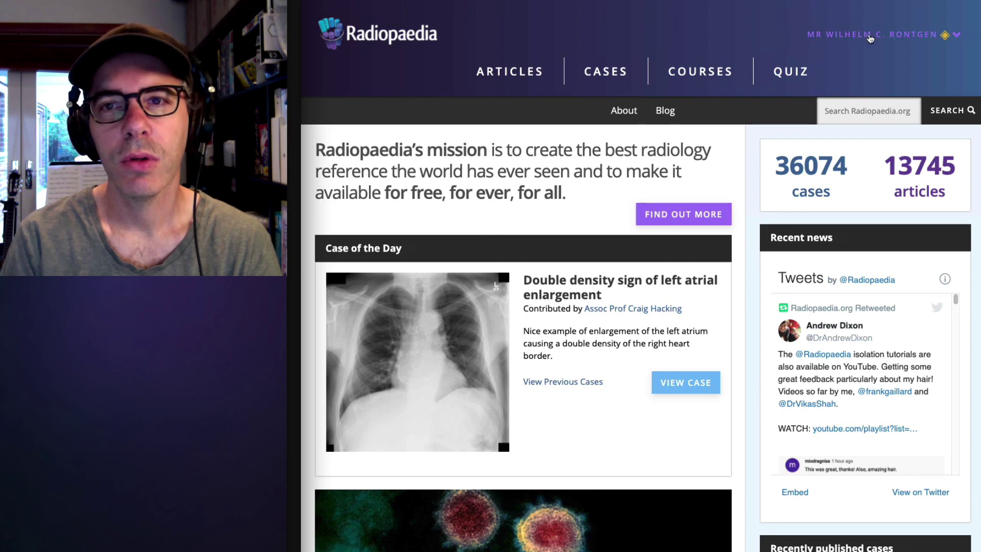
Step: Open the list of all playlists belonging to the signed-in account
{"action": "left_click", "coordinate": [868, 35]}
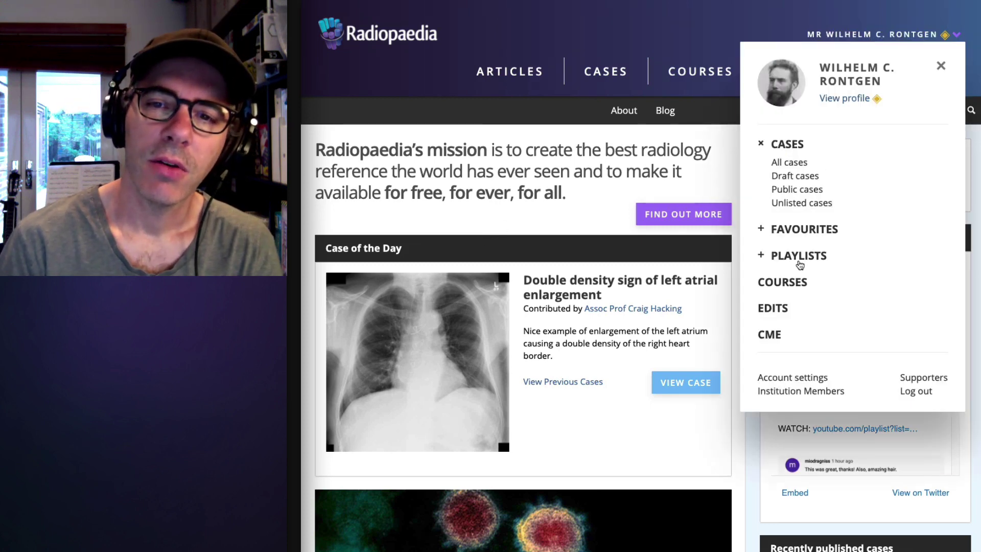
{"action": "left_click", "coordinate": [800, 257]}
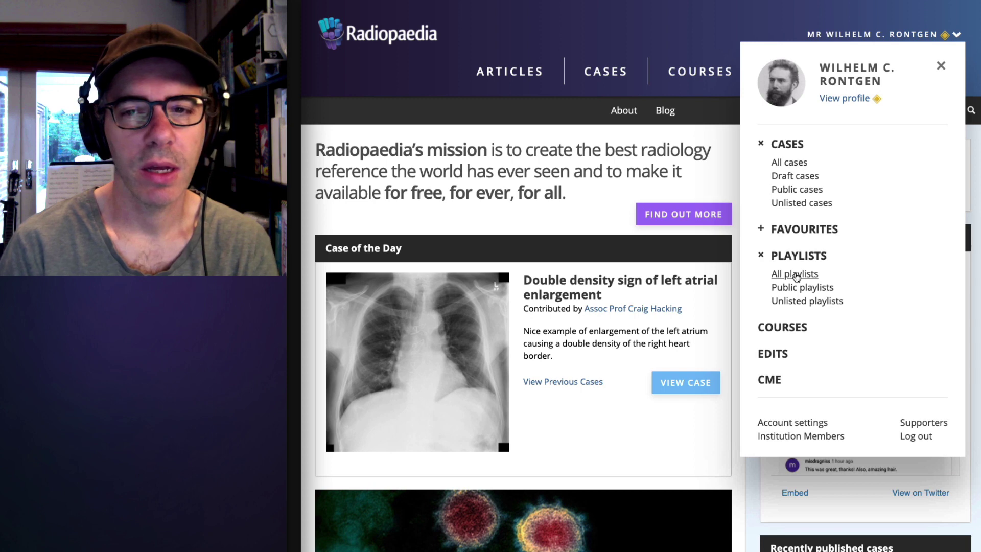
{"action": "left_click", "coordinate": [797, 274]}
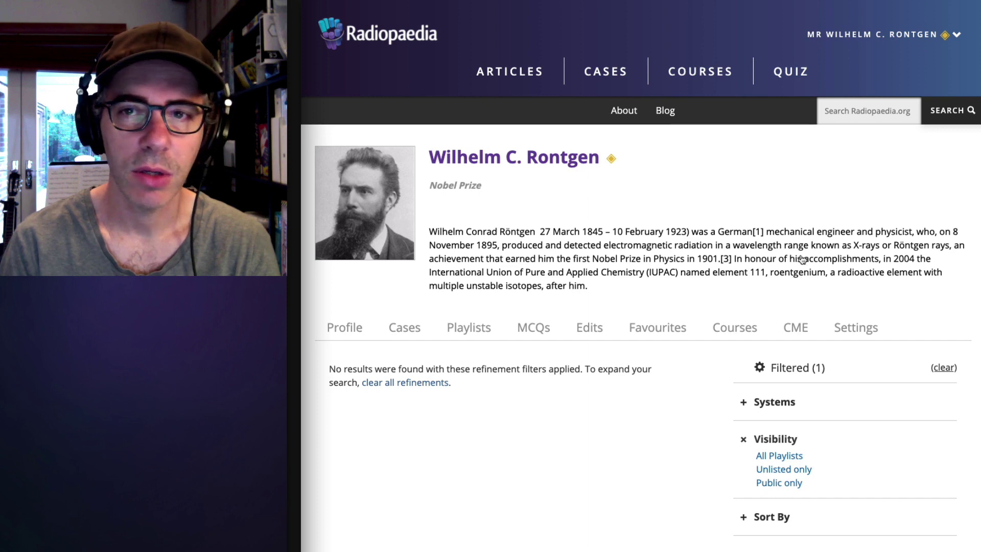
Step: Search the site for "meningioma" and show only the matching playlists
{"action": "left_click", "coordinate": [850, 106]}
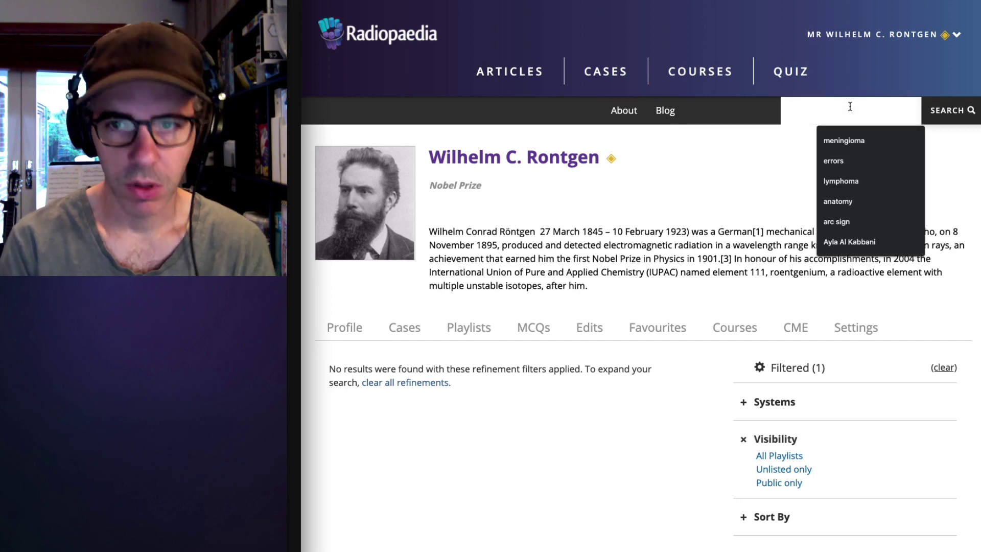
{"action": "left_click", "coordinate": [855, 142]}
{"action": "left_click", "coordinate": [946, 110]}
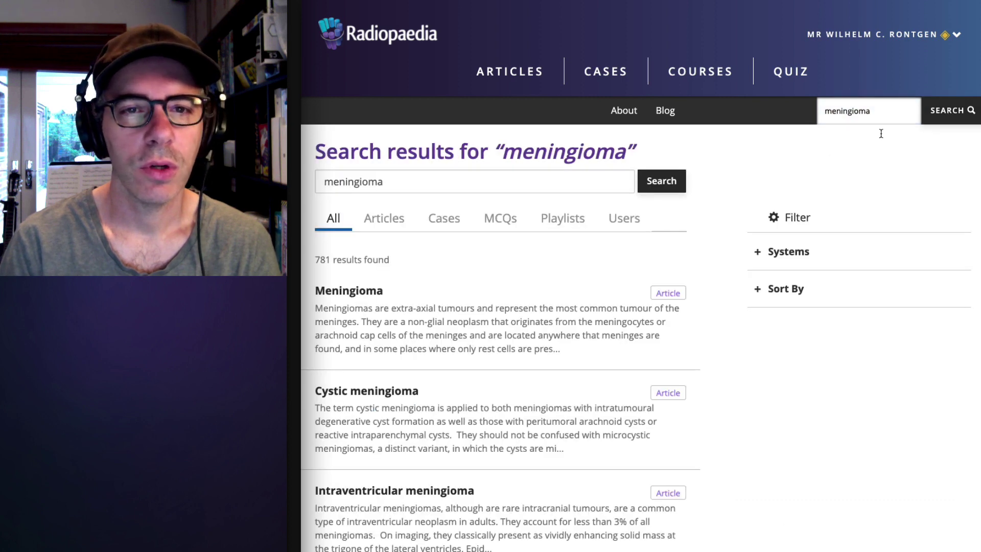
{"action": "left_click", "coordinate": [575, 221]}
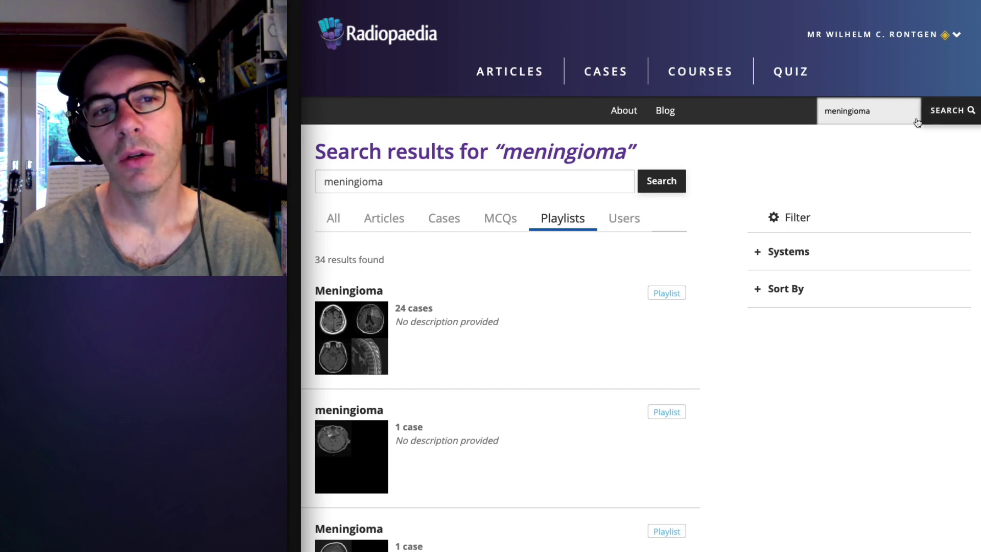
Step: Switch the meningioma search results to cases, open the first Meningioma case and look through its images
{"action": "left_click_drag", "start_coordinate": [555, 180], "coordinate": [320, 173]}
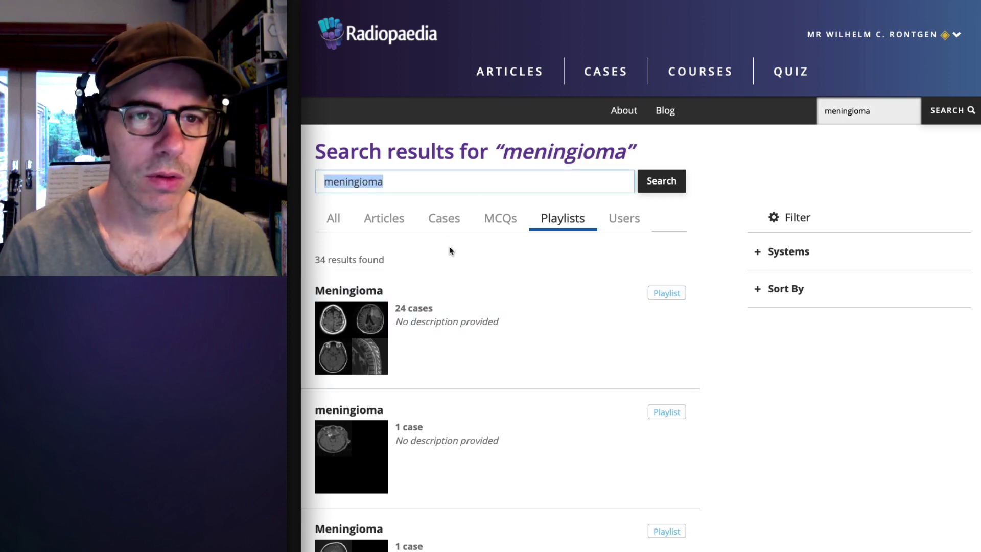
{"action": "left_click", "coordinate": [449, 220]}
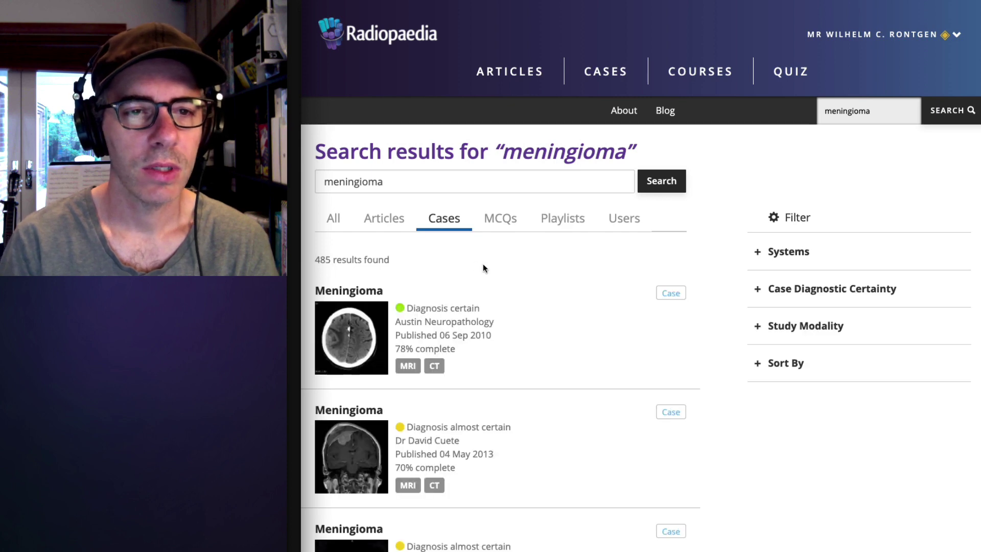
{"action": "left_click", "coordinate": [460, 333]}
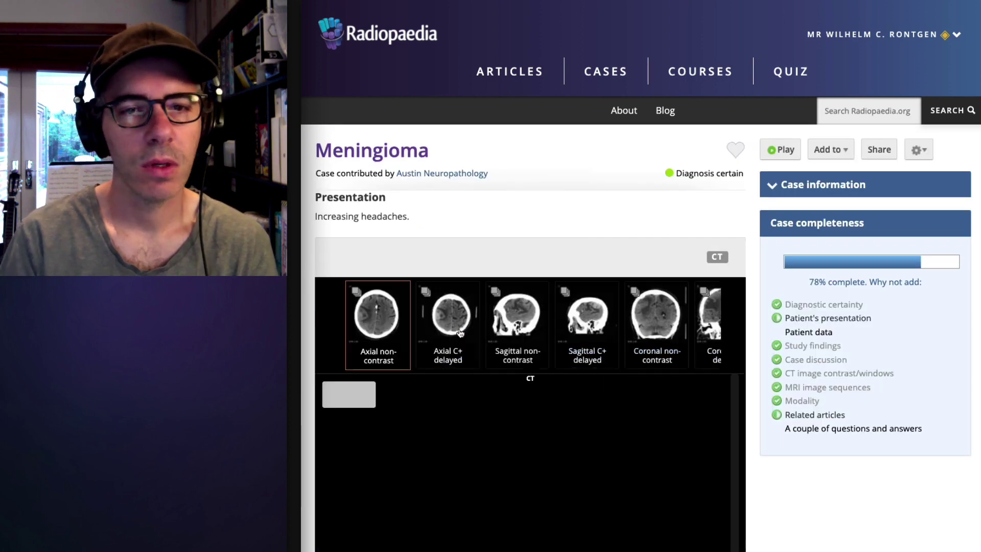
{"action": "scroll", "coordinate": [871, 372], "scroll_direction": "down", "scroll_amount": 7}
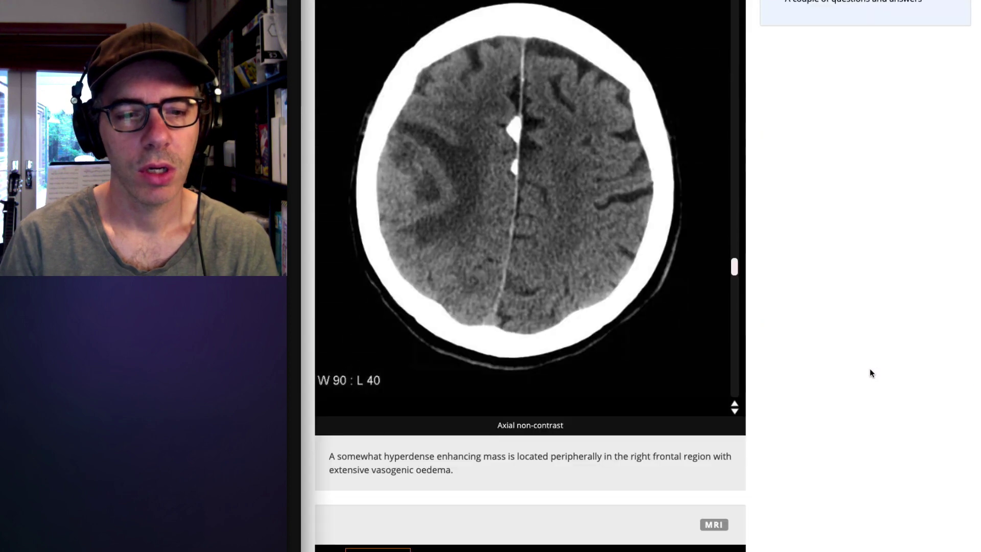
{"action": "scroll", "coordinate": [870, 369], "scroll_direction": "down", "scroll_amount": 4}
{"action": "scroll", "coordinate": [865, 370], "scroll_direction": "up", "scroll_amount": 10}
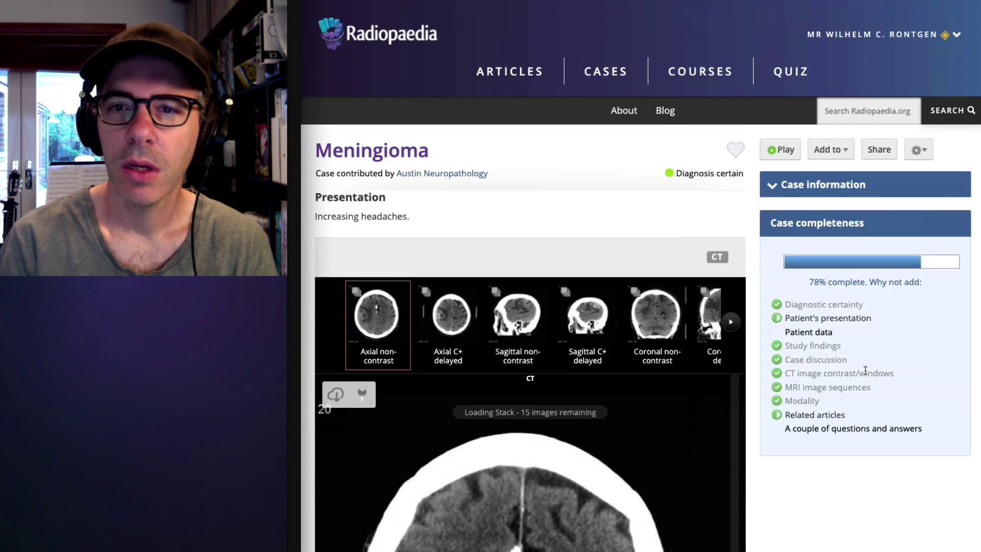
Step: Add the Meningioma case to a new playlist named "Tutorial 1" with its visibility set to Unlisted
{"action": "left_click", "coordinate": [842, 152]}
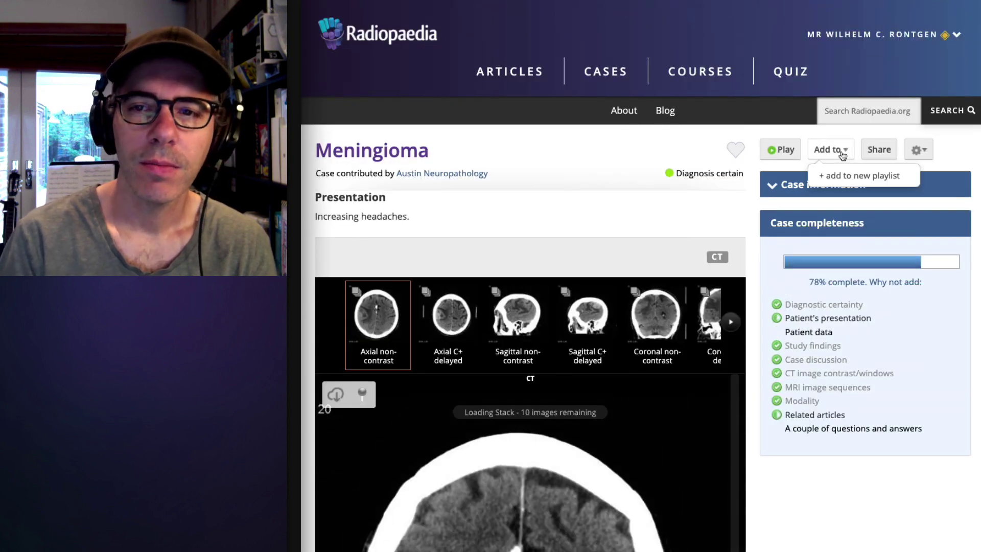
{"action": "left_click", "coordinate": [850, 180]}
{"action": "type", "text": "T"}
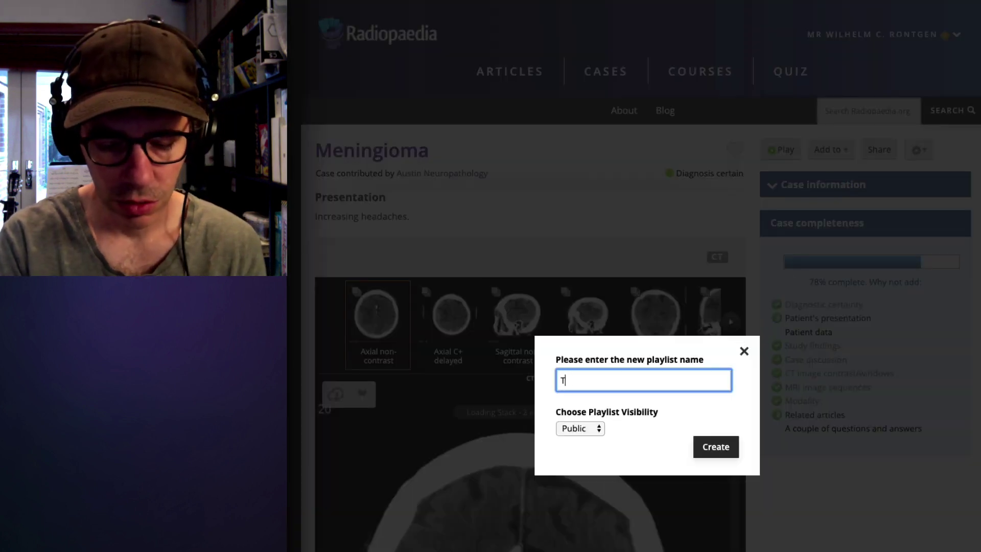
{"action": "type", "text": "utor"}
{"action": "key", "text": "BackSpace"}
{"action": "type", "text": "rial"}
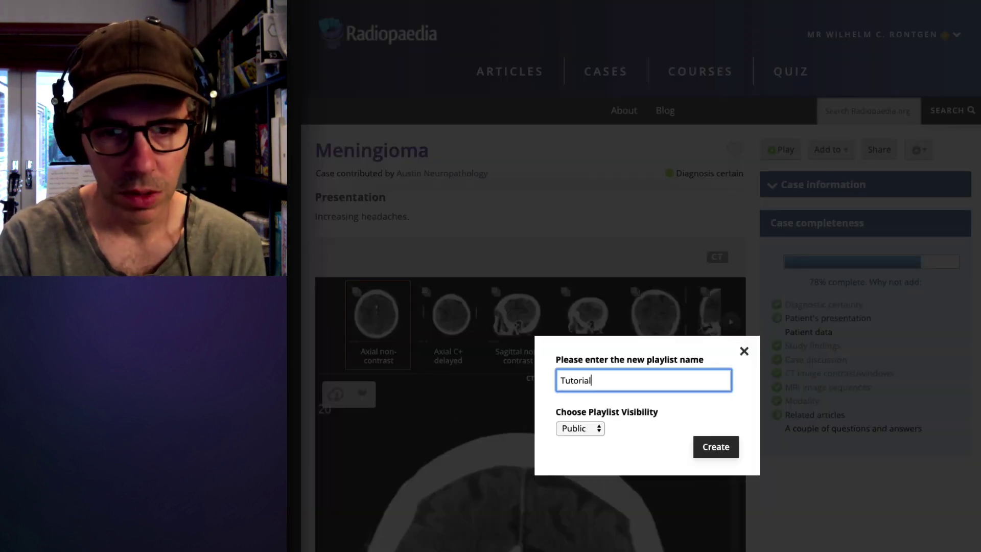
{"action": "type", "text": " 1"}
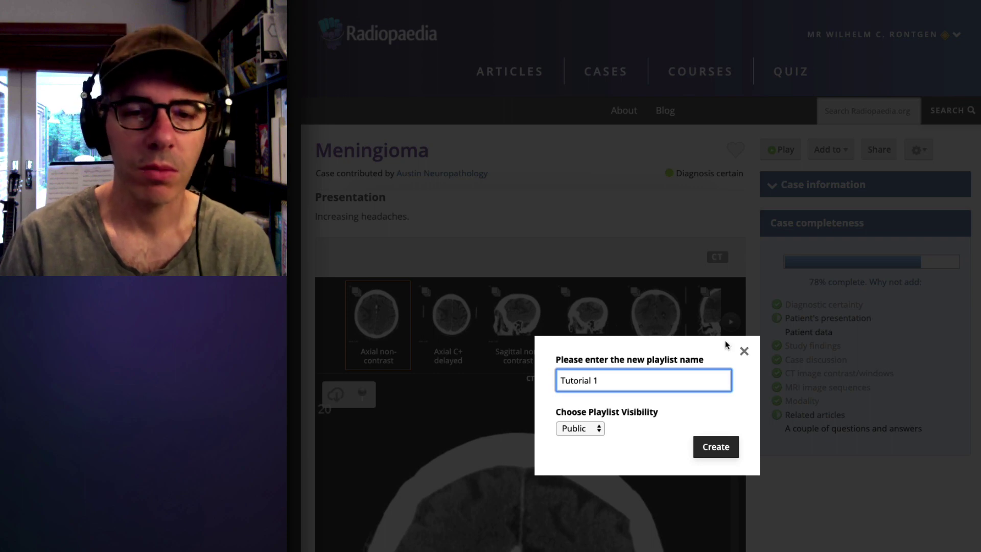
{"action": "left_click", "coordinate": [599, 432]}
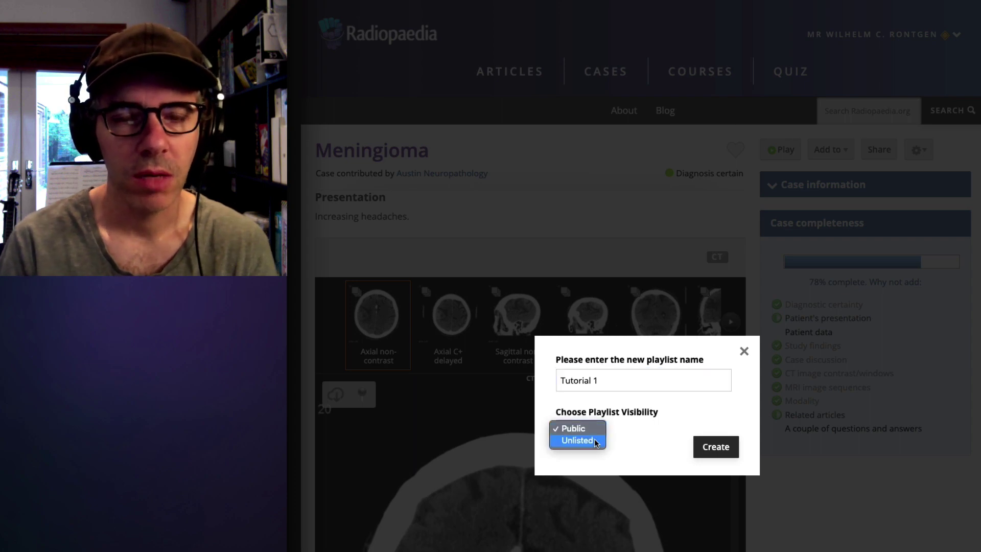
{"action": "left_click", "coordinate": [593, 441]}
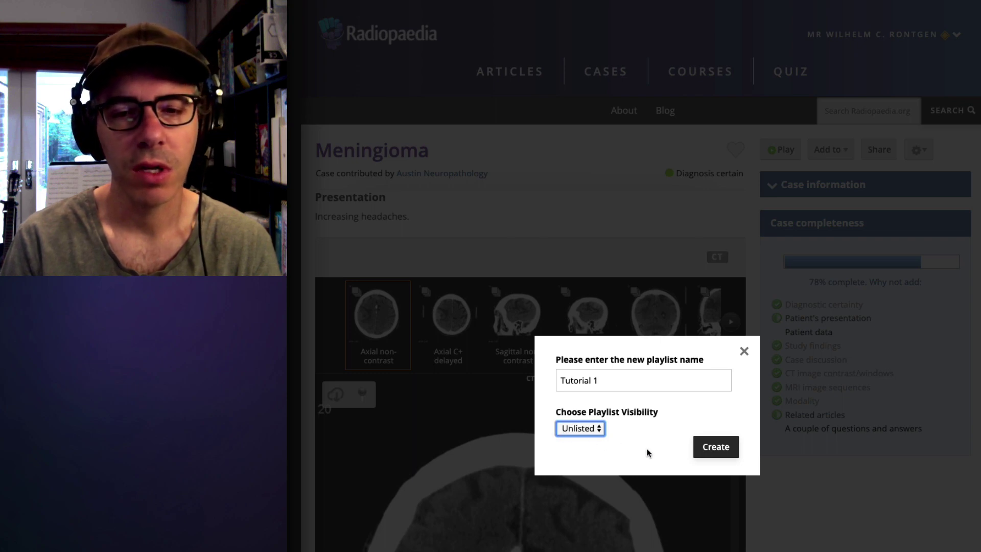
{"action": "left_click", "coordinate": [714, 451]}
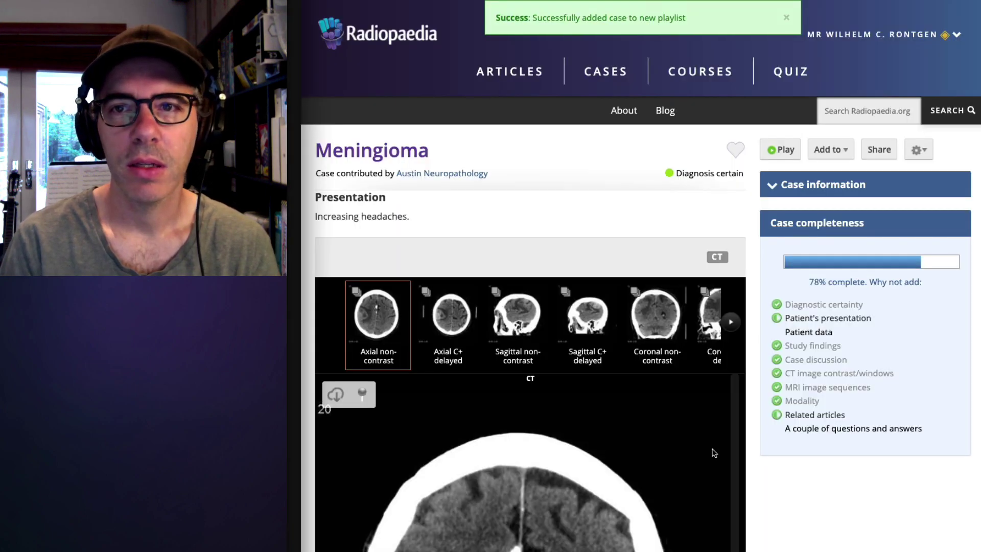
Step: Go to the account's full list of playlists and open the Tutorial 1 playlist
{"action": "left_click", "coordinate": [877, 34]}
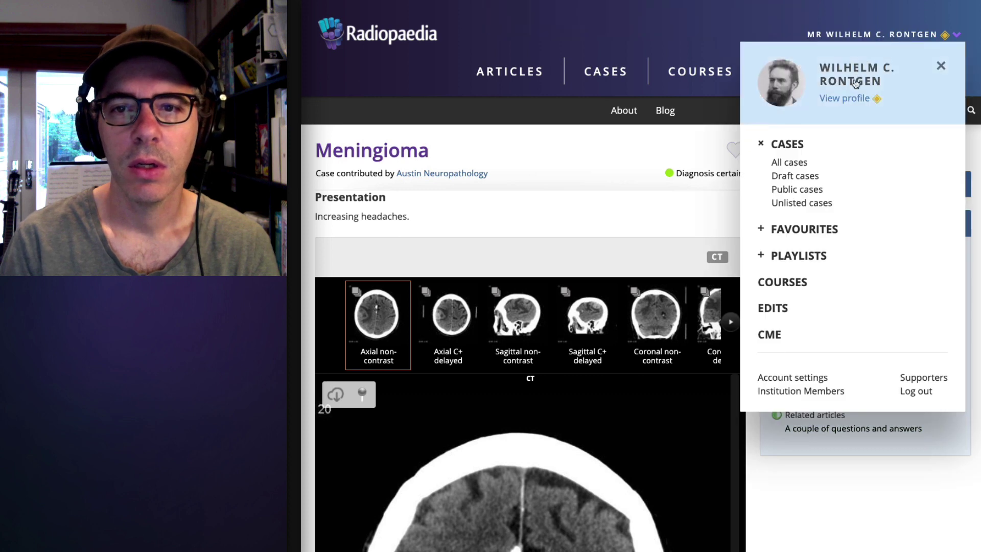
{"action": "left_click", "coordinate": [795, 256]}
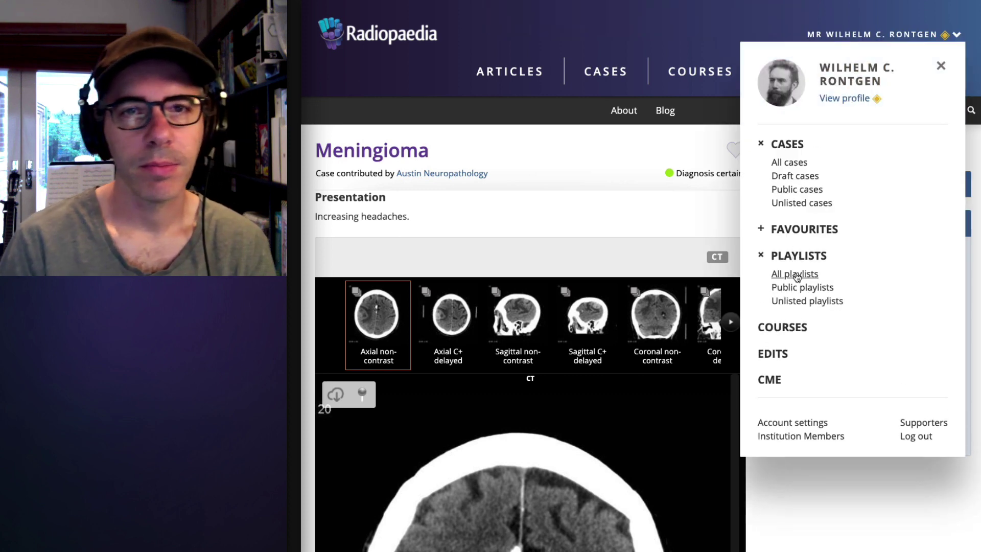
{"action": "left_click", "coordinate": [797, 276]}
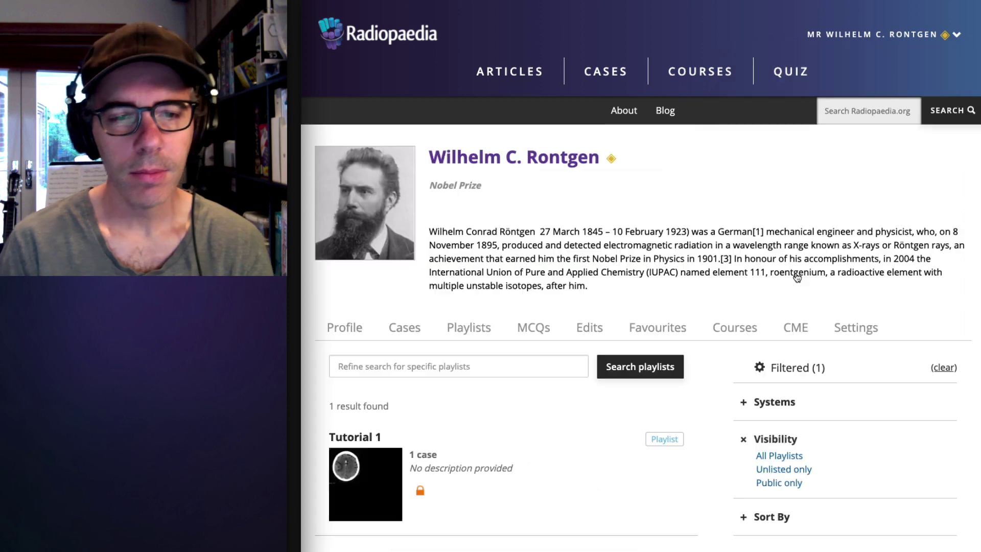
{"action": "left_click", "coordinate": [373, 482]}
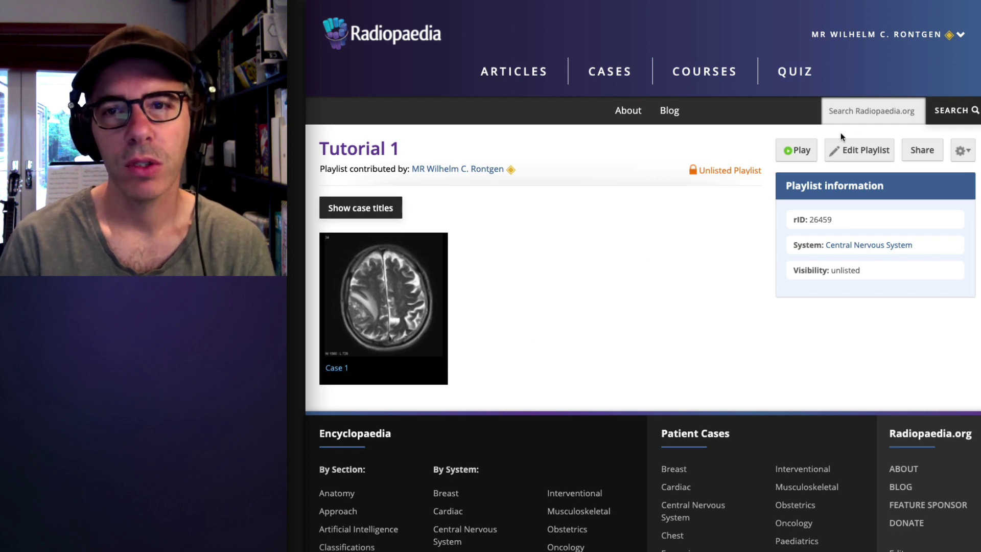
Step: Search the site's cases for "glioblastoma"
{"action": "left_click", "coordinate": [861, 110]}
{"action": "type", "text": "g"}
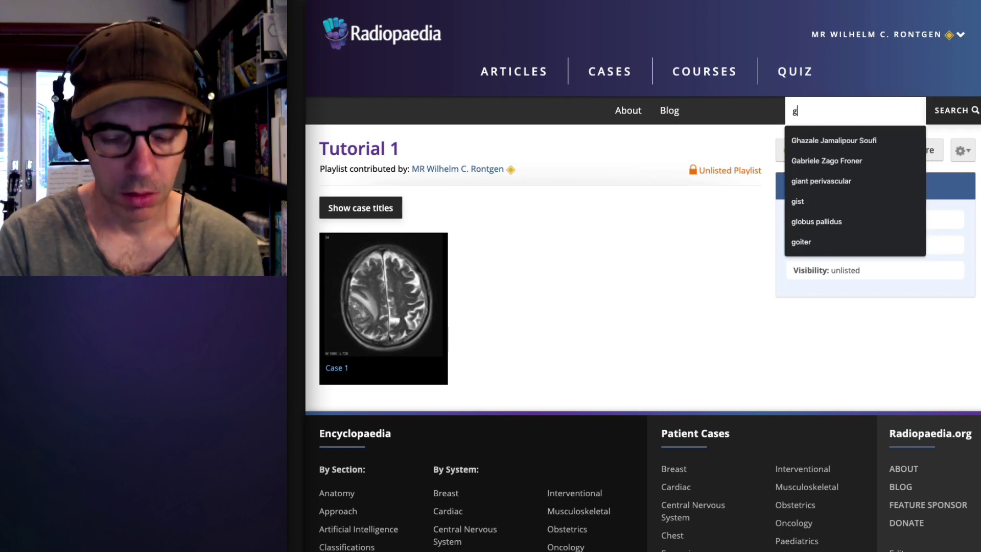
{"action": "type", "text": "lioblastom"}
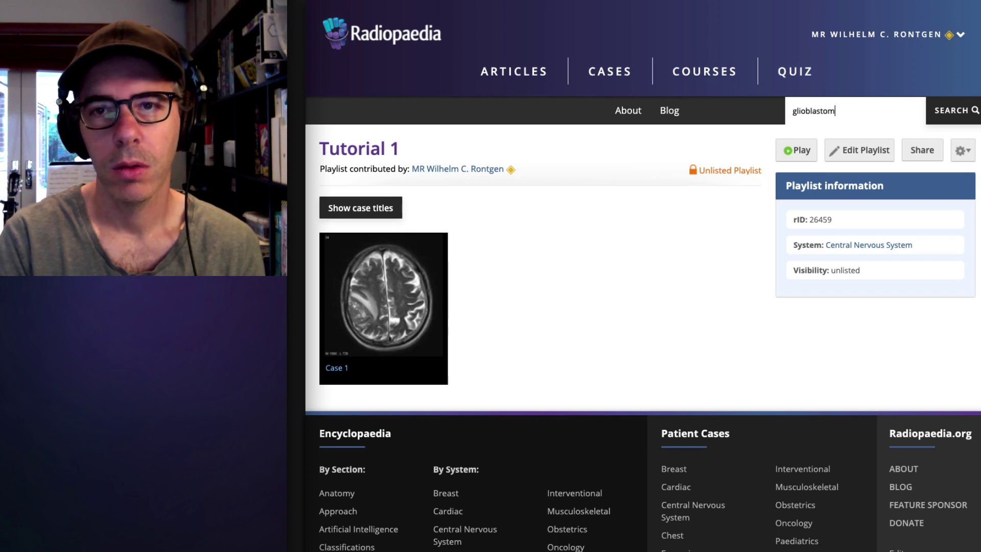
{"action": "type", "text": "a"}
{"action": "key", "text": "Return"}
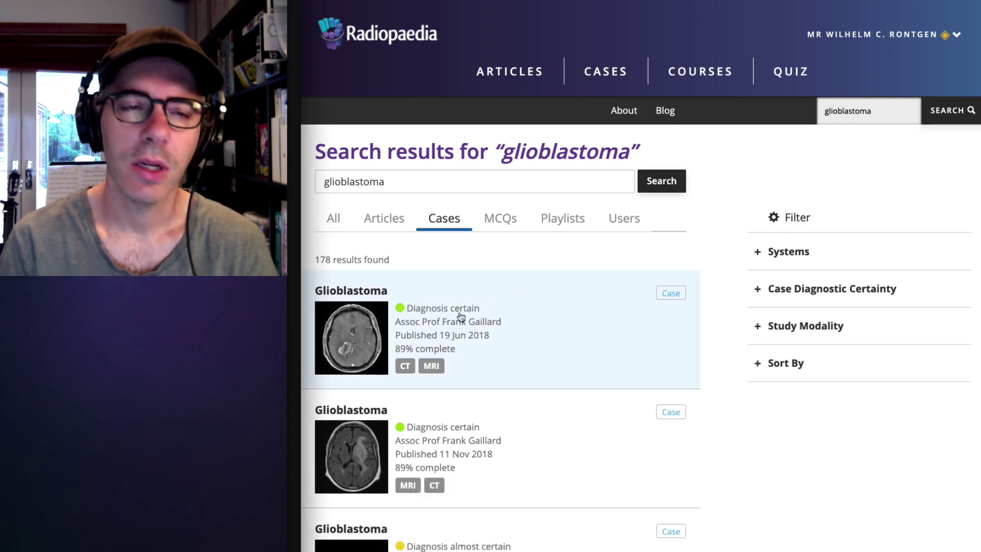
Step: Open the first Glioblastoma case in the results and add it to the Tutorial 1 playlist
{"action": "left_click", "coordinate": [461, 316]}
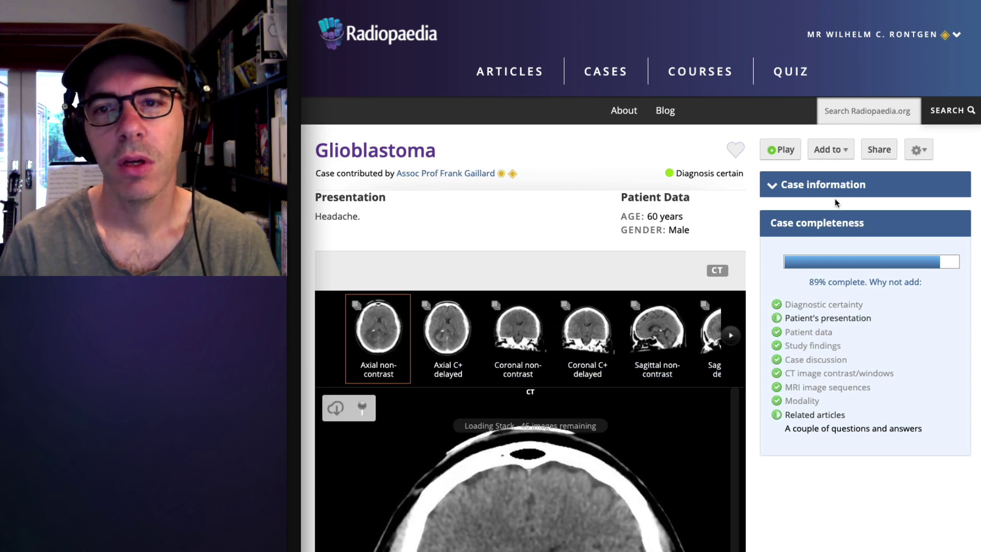
{"action": "left_click", "coordinate": [846, 151]}
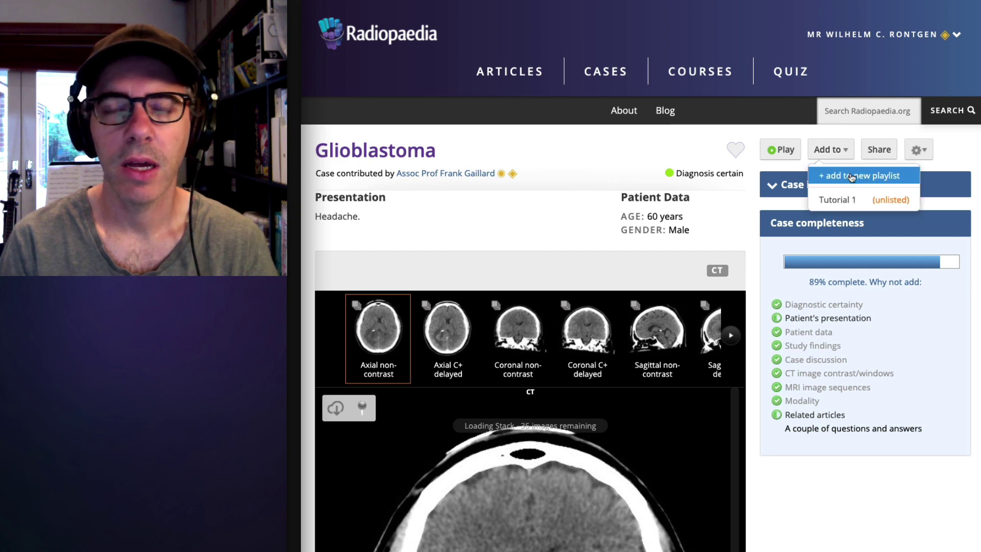
{"action": "left_click", "coordinate": [845, 201]}
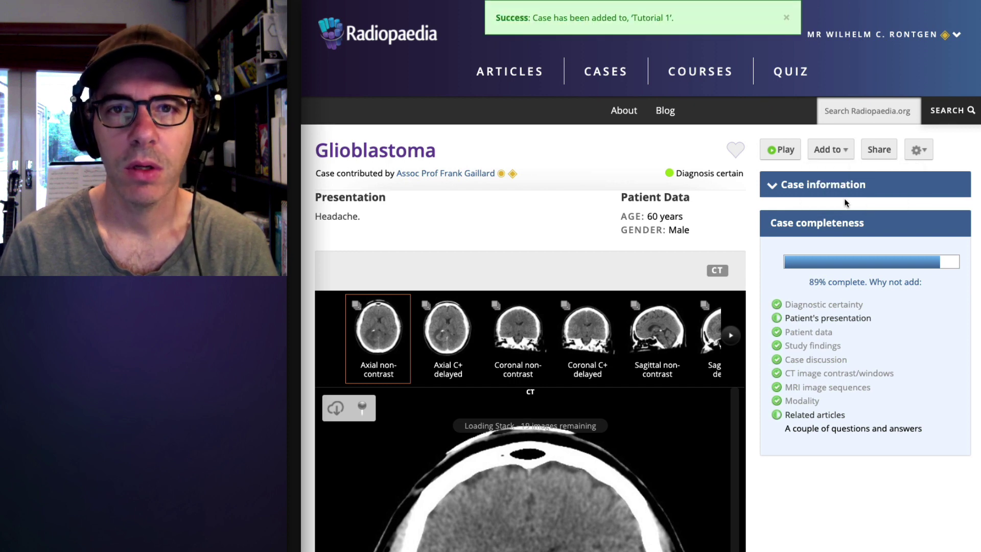
Step: Search the site's cases for "cns lymphoma"
{"action": "left_click", "coordinate": [859, 112]}
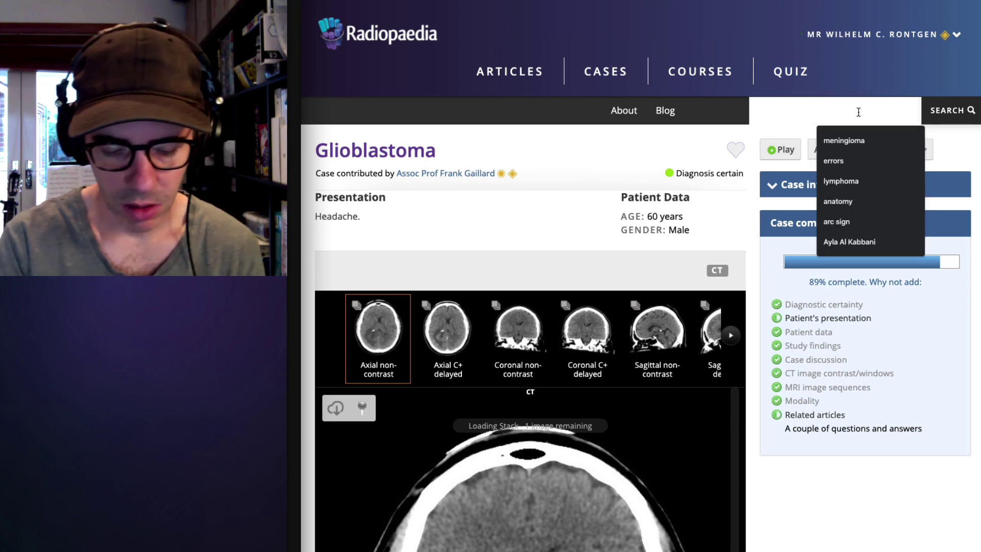
{"action": "type", "text": "cns l"}
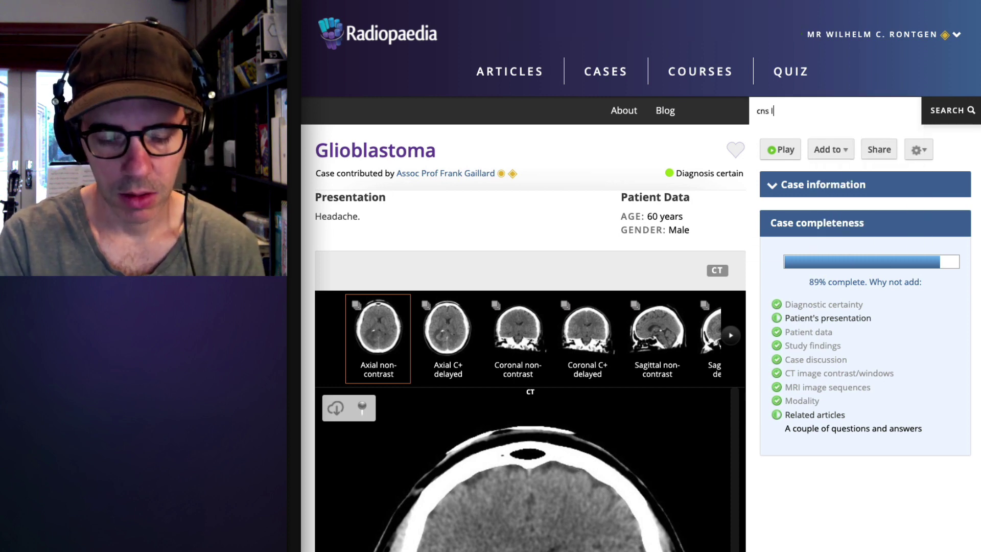
{"action": "type", "text": "ymphoma"}
{"action": "key", "text": "Return"}
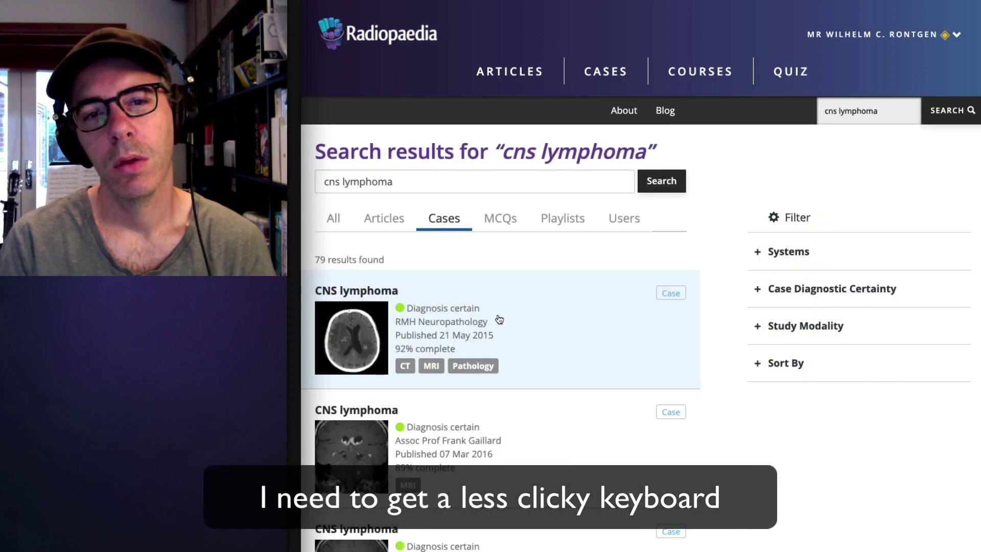
Step: Open the first CNS lymphoma case in the results and add it to the Tutorial 1 playlist
{"action": "left_click", "coordinate": [544, 291]}
{"action": "left_click", "coordinate": [853, 195]}
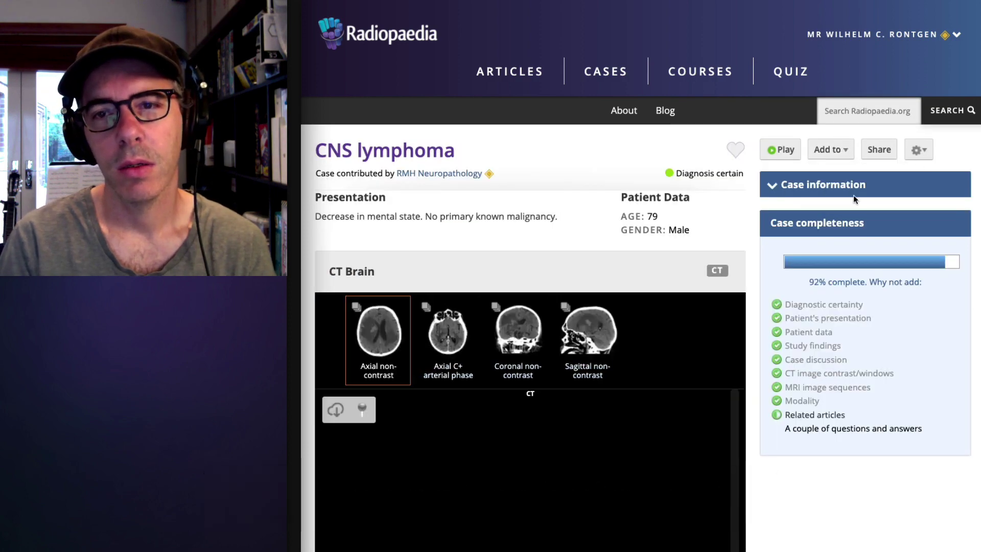
{"action": "left_click", "coordinate": [849, 153]}
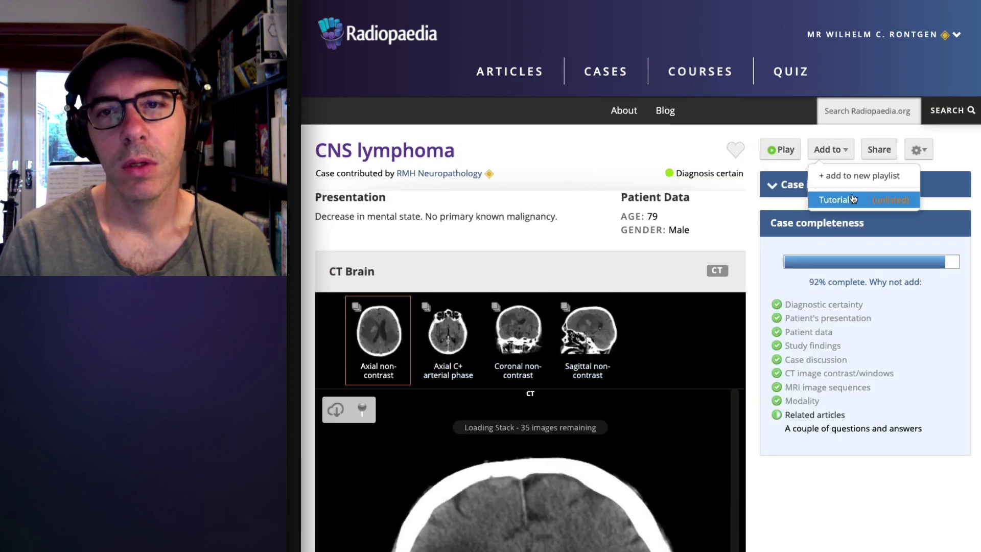
{"action": "double_click", "coordinate": [851, 195]}
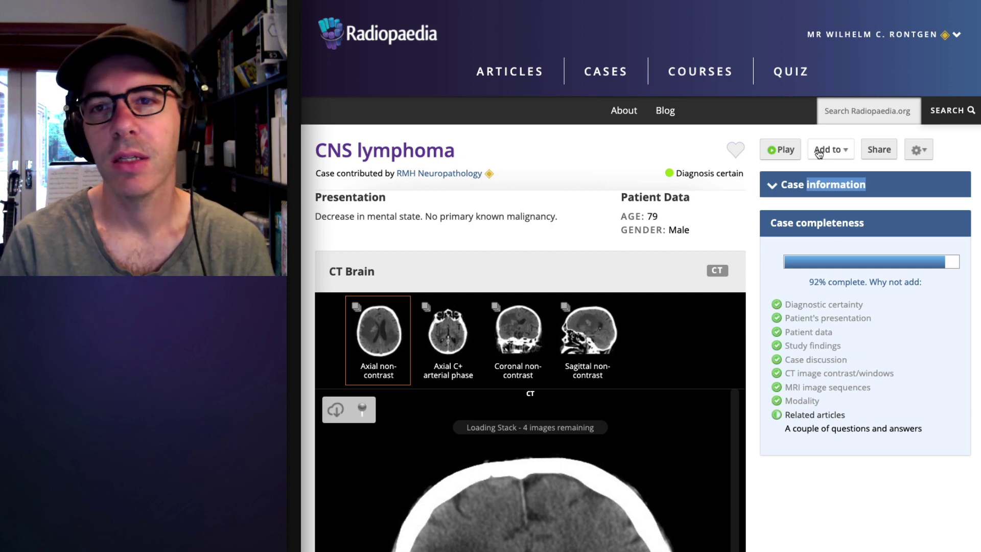
Step: Open the Tutorial 1 playlist from the account's list of all playlists
{"action": "left_click", "coordinate": [895, 37]}
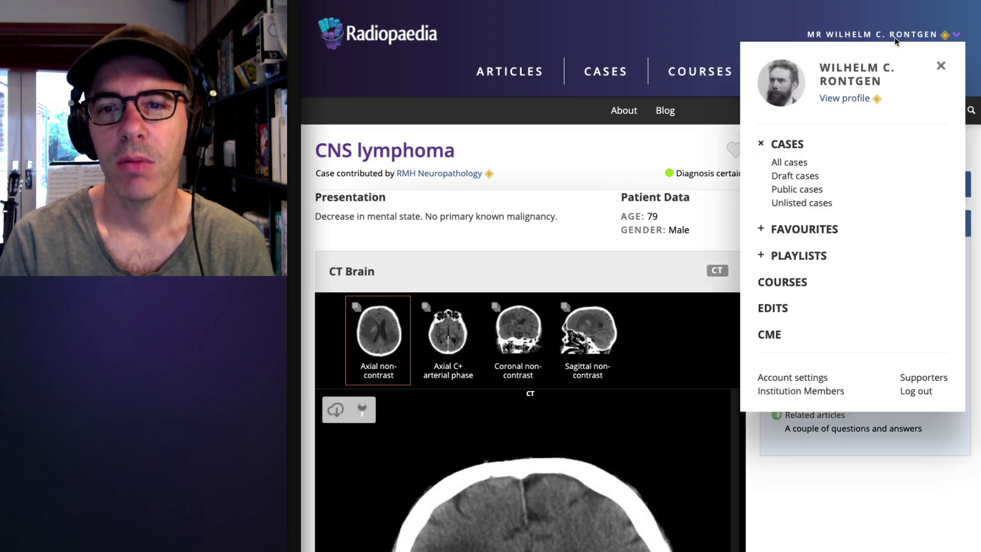
{"action": "left_click", "coordinate": [785, 255]}
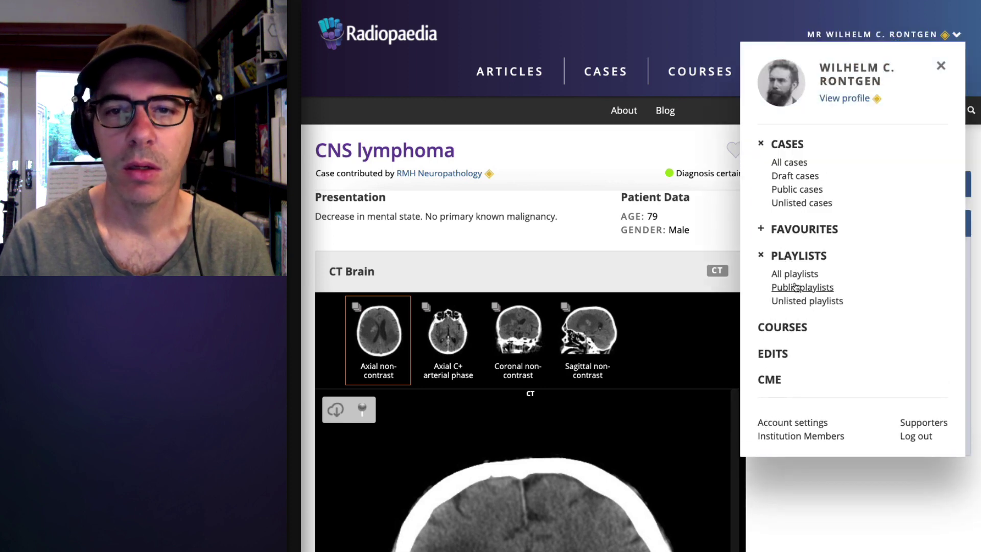
{"action": "left_click", "coordinate": [796, 274]}
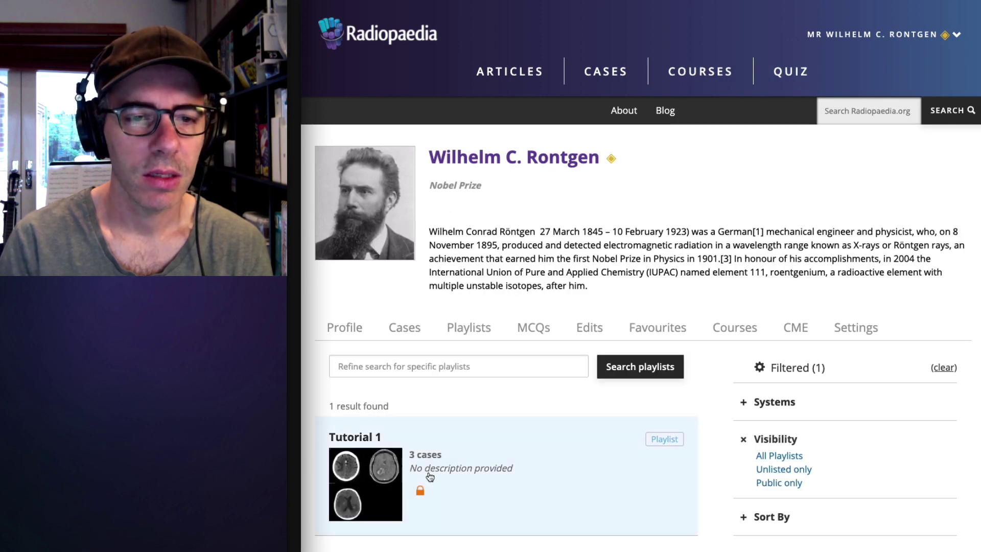
{"action": "left_click", "coordinate": [428, 471]}
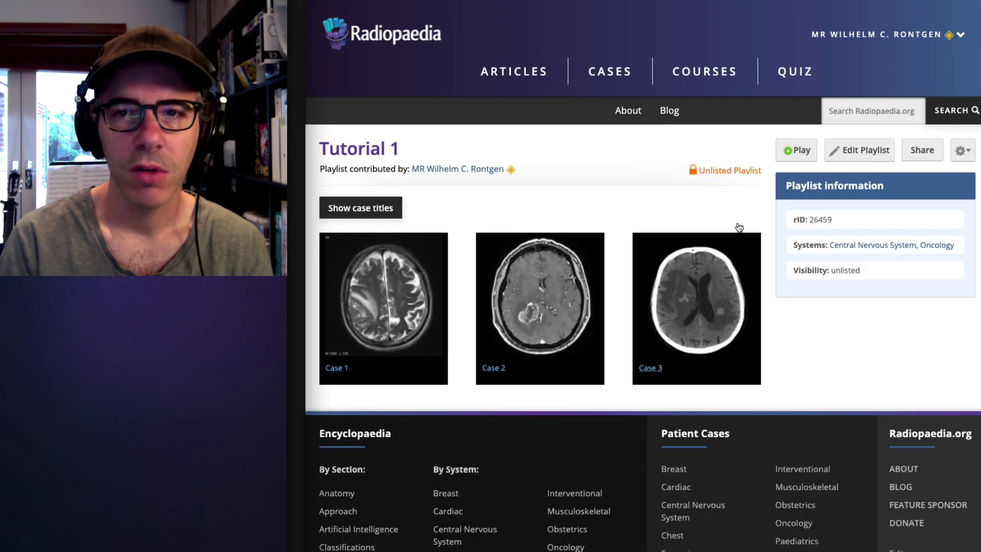
Step: Edit the playlist and save "This is an intro text" as its introduction
{"action": "left_click", "coordinate": [865, 152]}
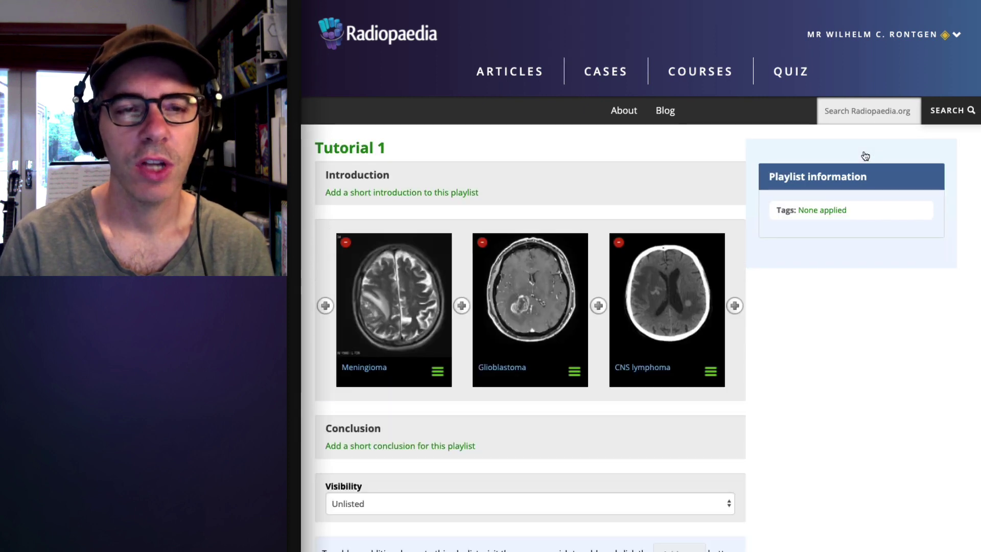
{"action": "left_click", "coordinate": [453, 194]}
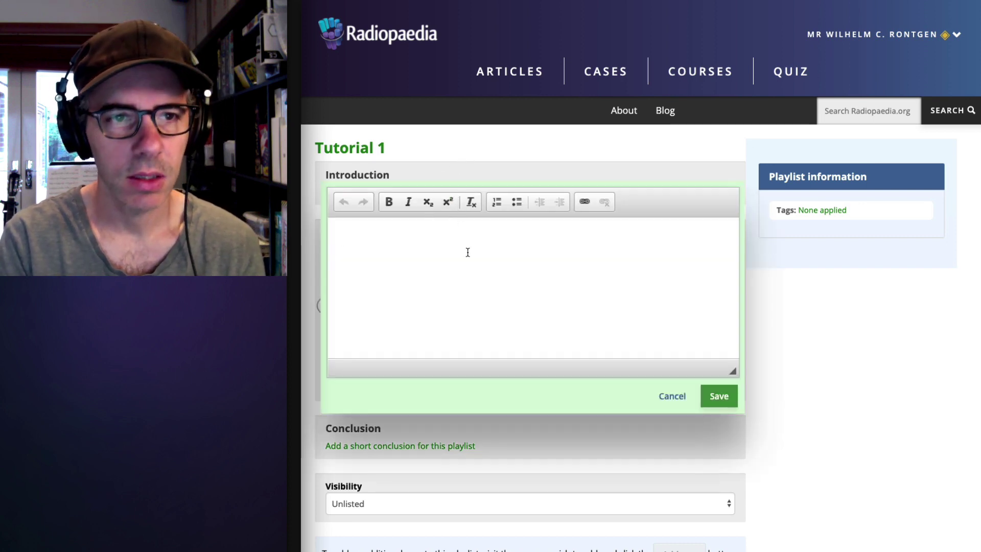
{"action": "type", "text": "This is an t"}
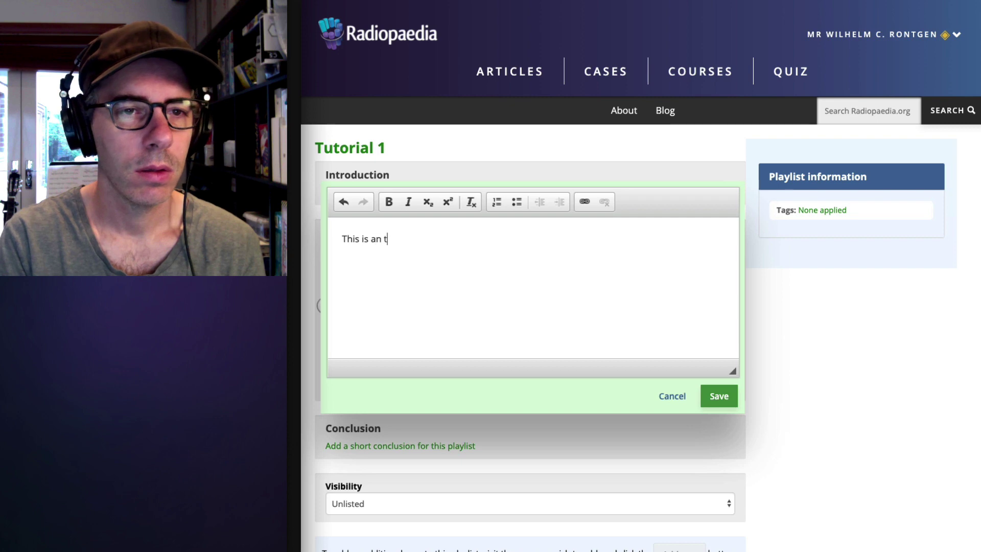
{"action": "type", "text": "ntro text"}
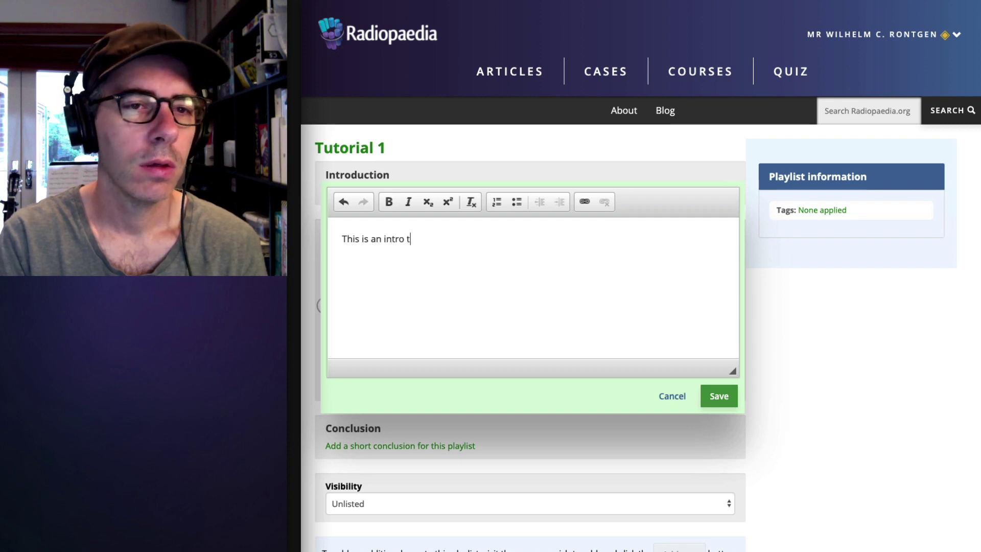
{"action": "left_click", "coordinate": [719, 396]}
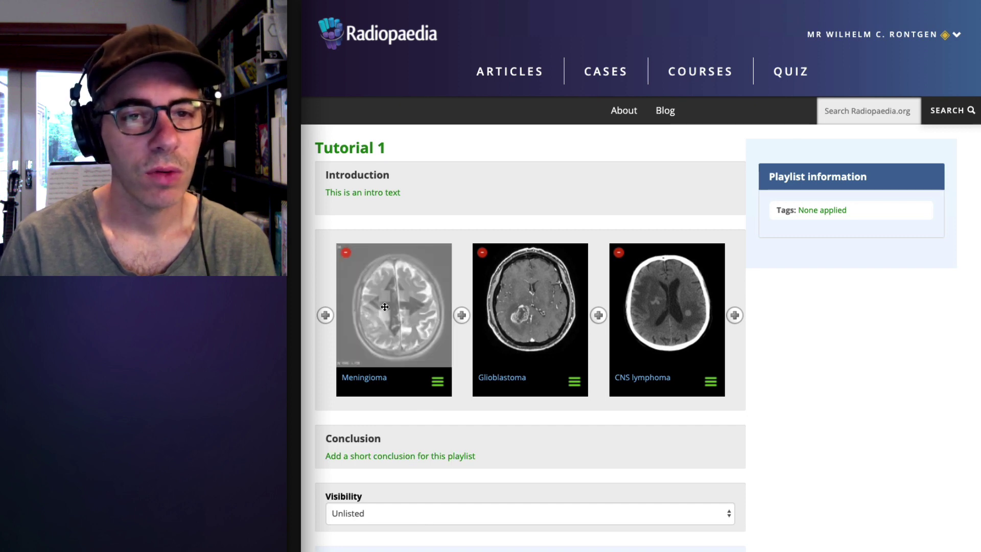
Step: Move the CNS lymphoma case ahead of Glioblastoma and hide the CT component of the Meningioma case
{"action": "left_click_drag", "start_coordinate": [646, 303], "coordinate": [483, 293]}
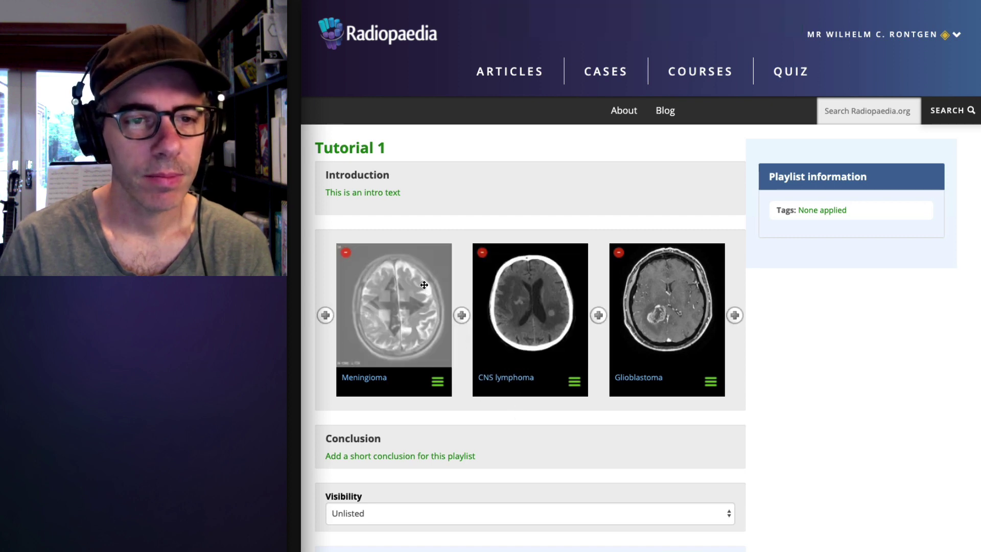
{"action": "left_click", "coordinate": [441, 387]}
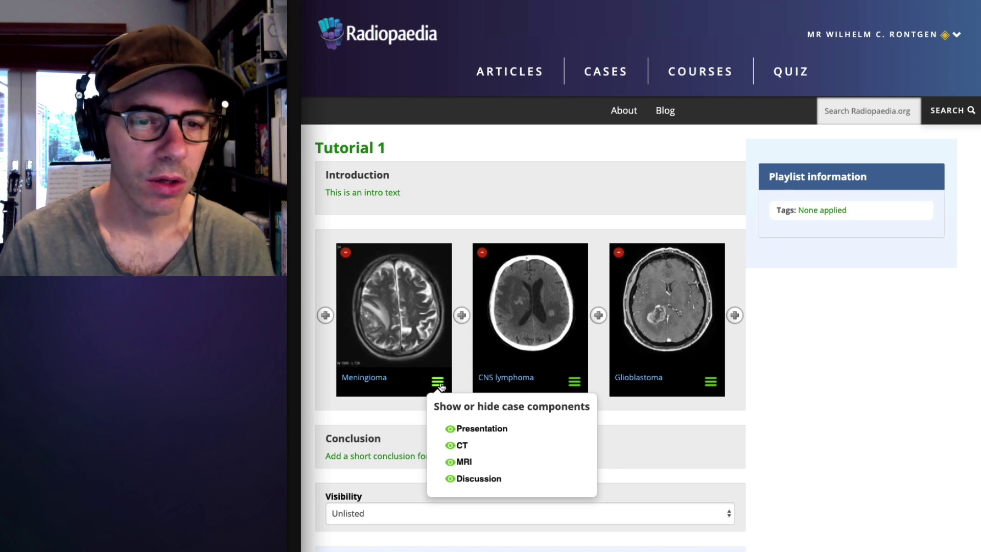
{"action": "left_click", "coordinate": [450, 446]}
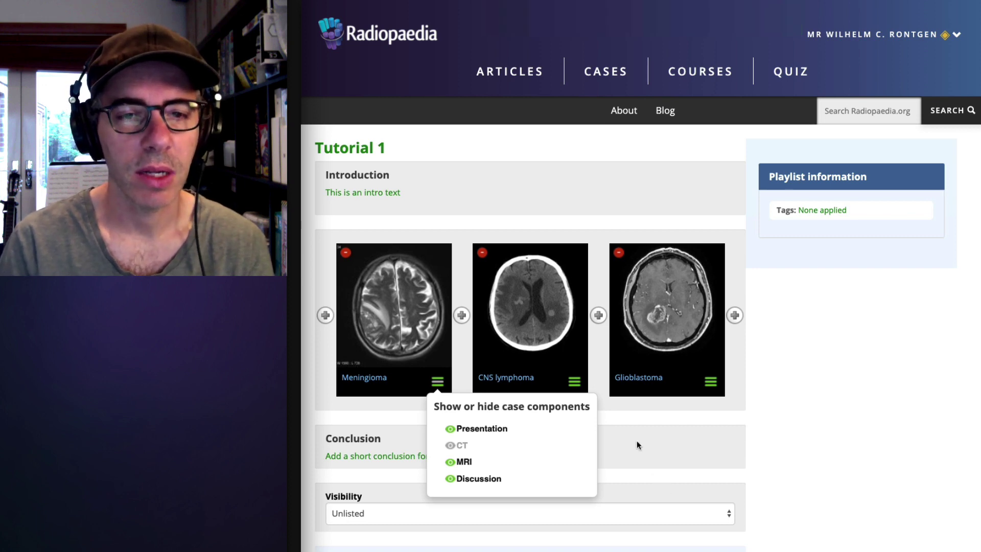
Step: Hide the CT and Pathology components of the CNS lymphoma case and the CT component of the Glioblastoma case
{"action": "left_click", "coordinate": [577, 385]}
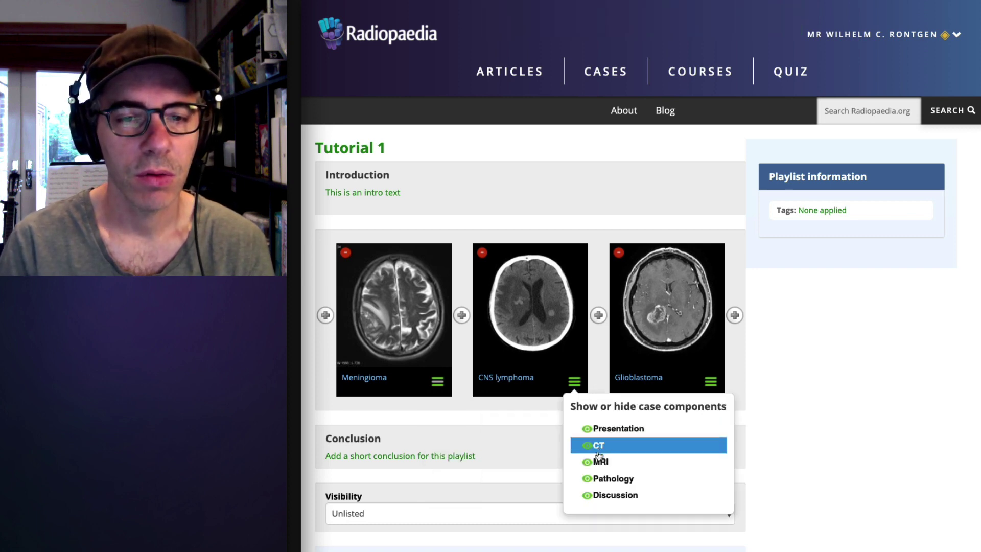
{"action": "left_click", "coordinate": [588, 473]}
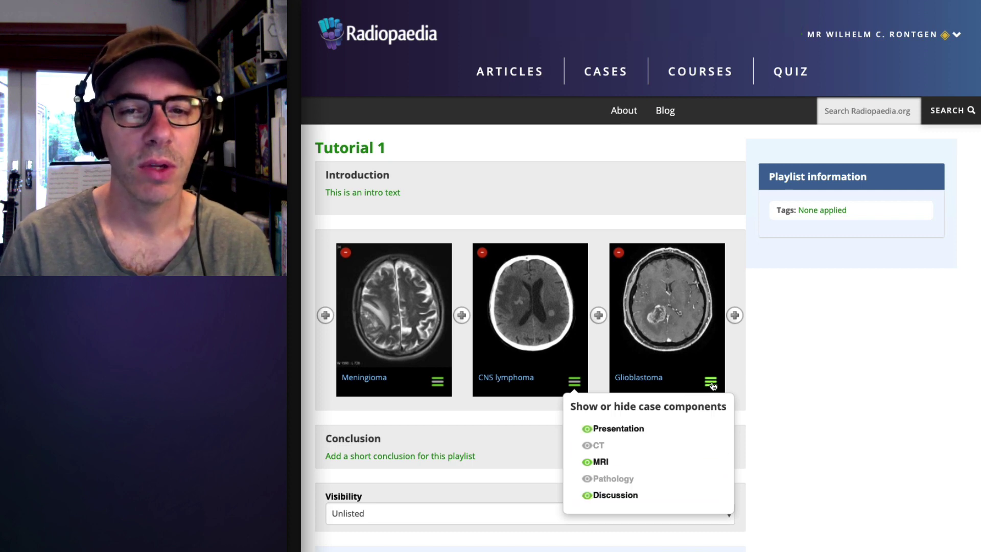
{"action": "left_click", "coordinate": [712, 383]}
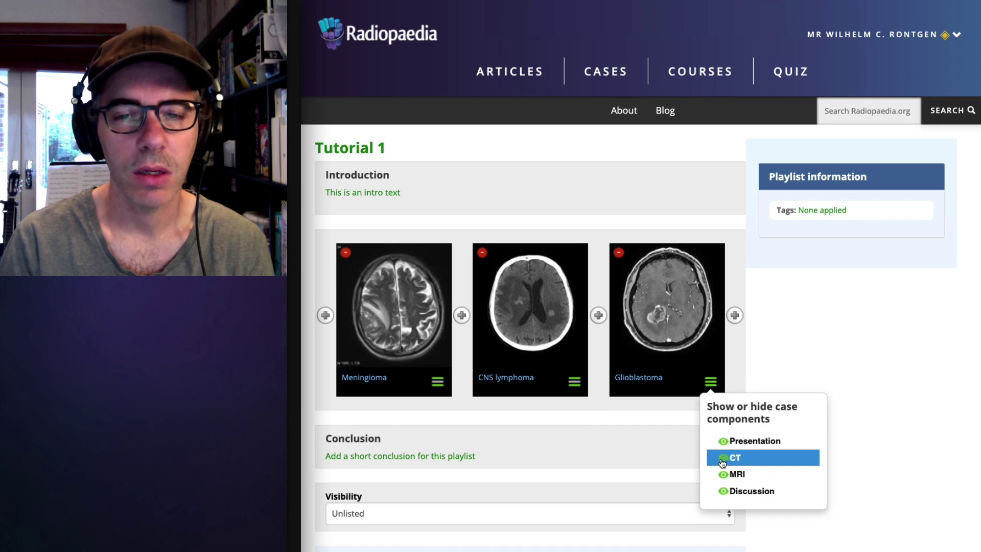
{"action": "left_click", "coordinate": [745, 475]}
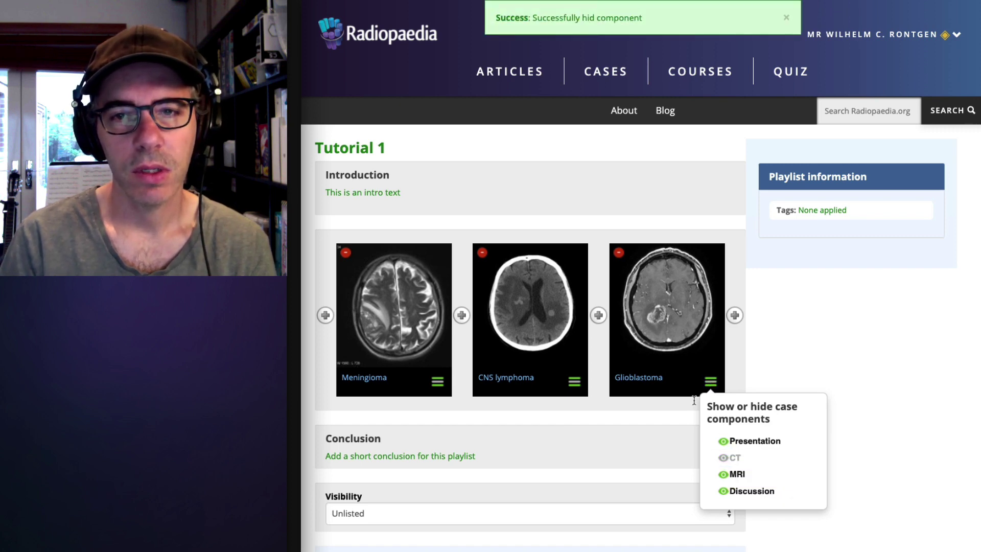
Step: Rename the playlist "Tutorial 1 - MRI CNS" and save the playlist edits
{"action": "left_click", "coordinate": [401, 161]}
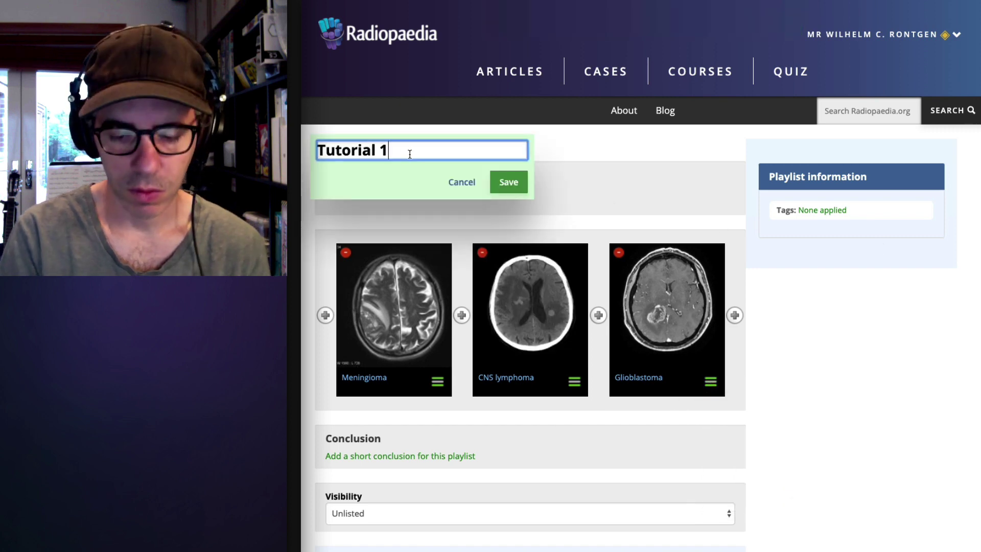
{"action": "type", "text": "- MRI CNS"}
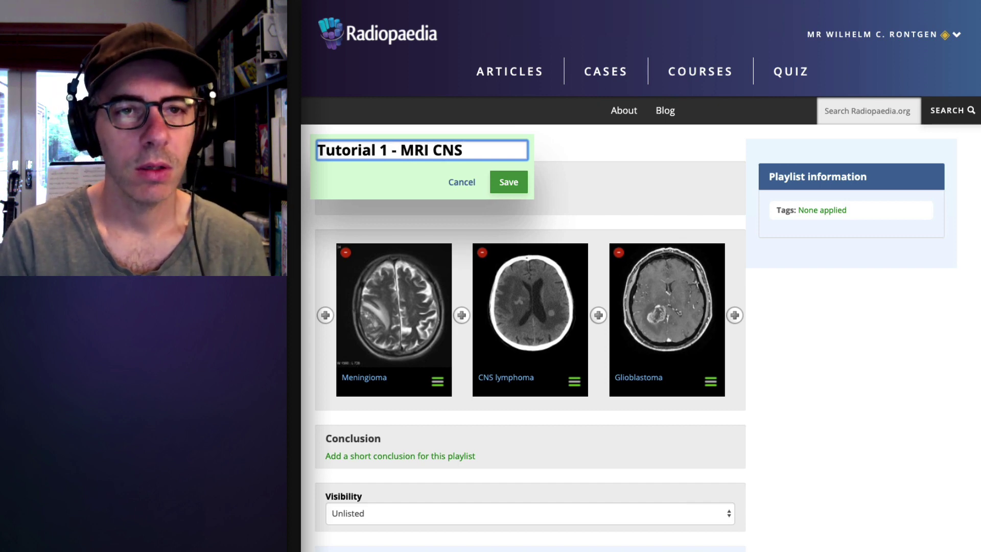
{"action": "left_click", "coordinate": [507, 180]}
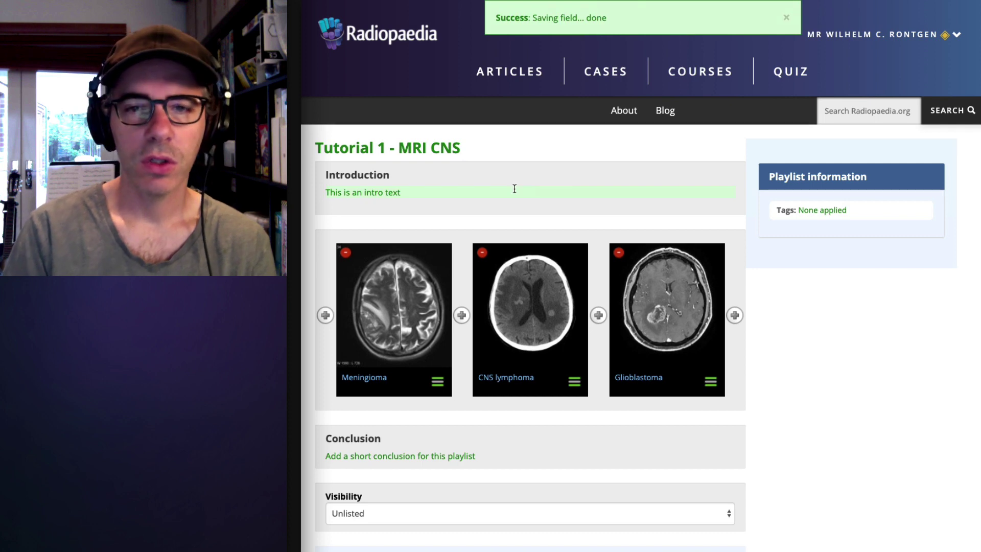
{"action": "left_click", "coordinate": [599, 315]}
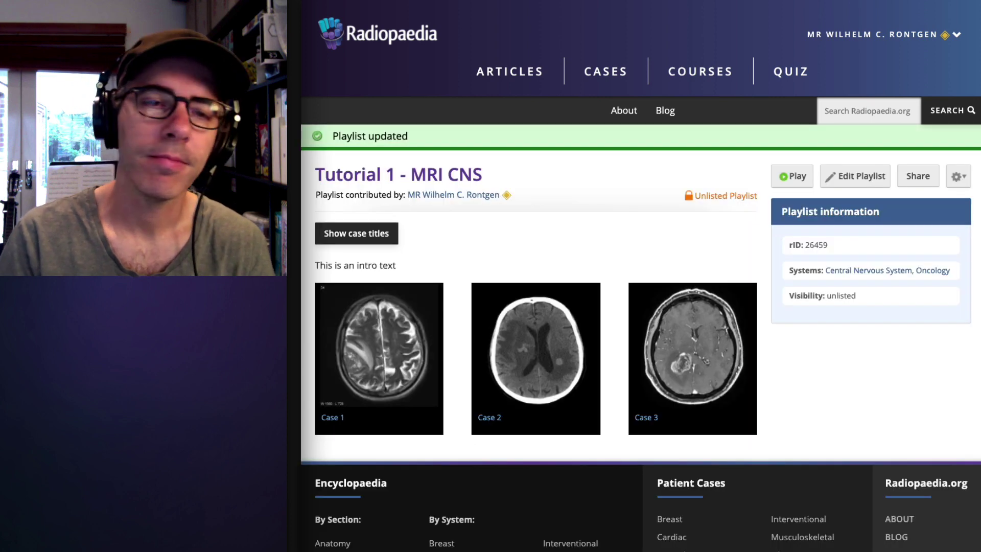
Step: Play the playlist and examine the Meningioma case's MRI stack and its discussion
{"action": "left_click", "coordinate": [792, 175]}
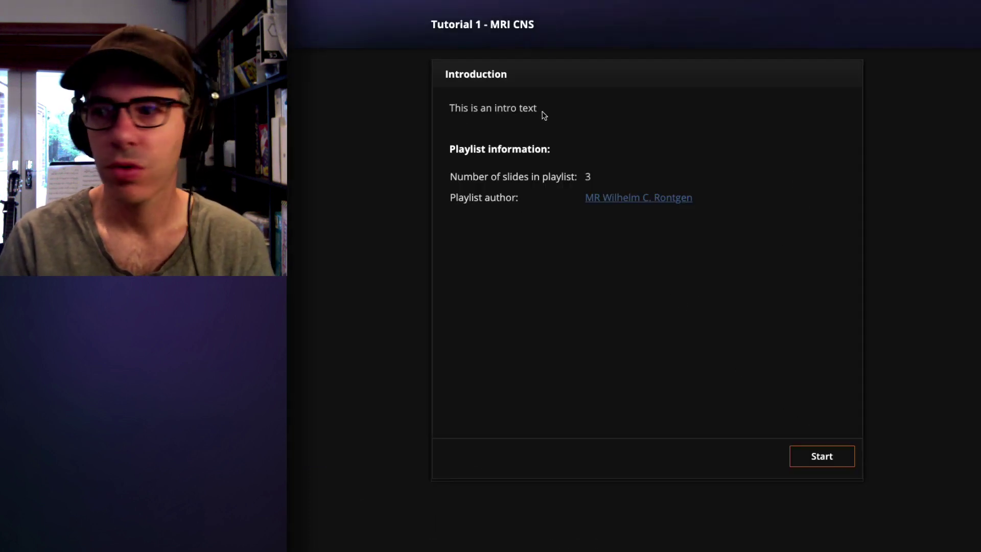
{"action": "left_click", "coordinate": [833, 460]}
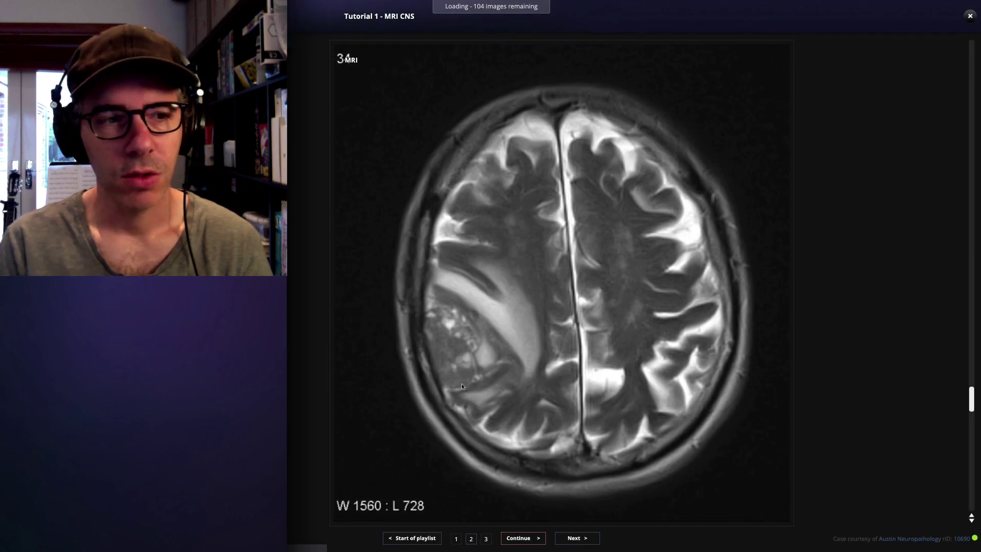
{"action": "scroll", "coordinate": [531, 309], "scroll_direction": "down", "scroll_amount": 4}
{"action": "scroll", "coordinate": [530, 310], "scroll_direction": "up", "scroll_amount": 12}
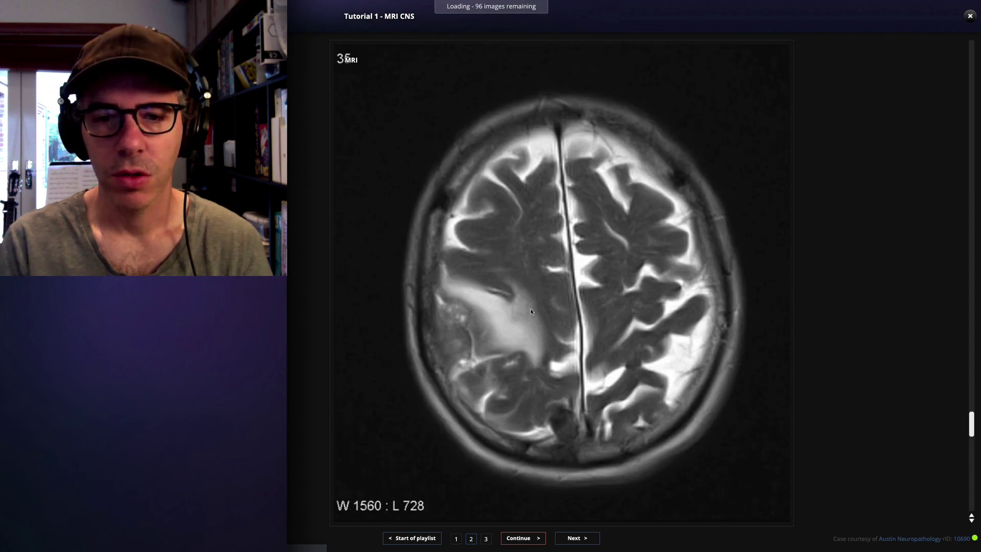
{"action": "scroll", "coordinate": [532, 311], "scroll_direction": "down", "scroll_amount": 9}
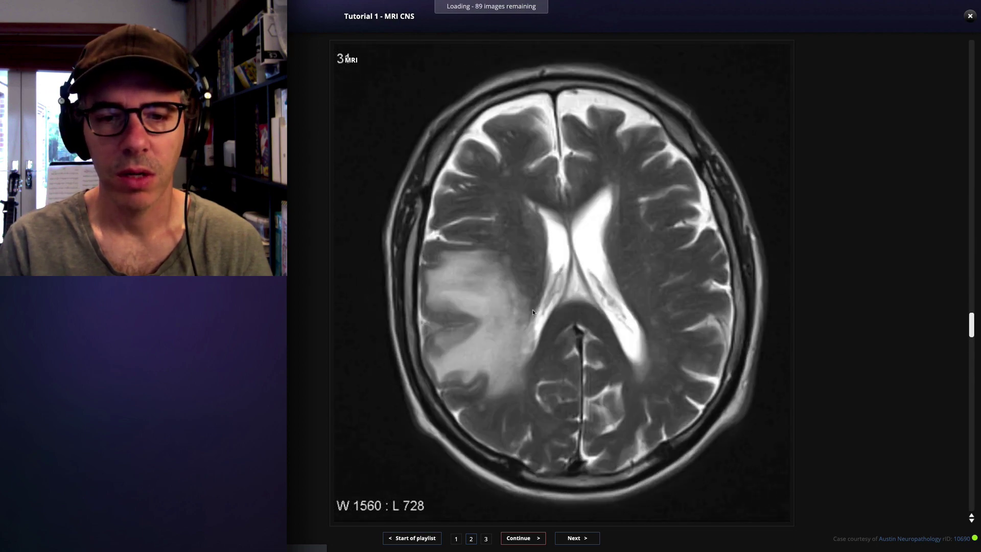
{"action": "scroll", "coordinate": [535, 316], "scroll_direction": "up", "scroll_amount": 2}
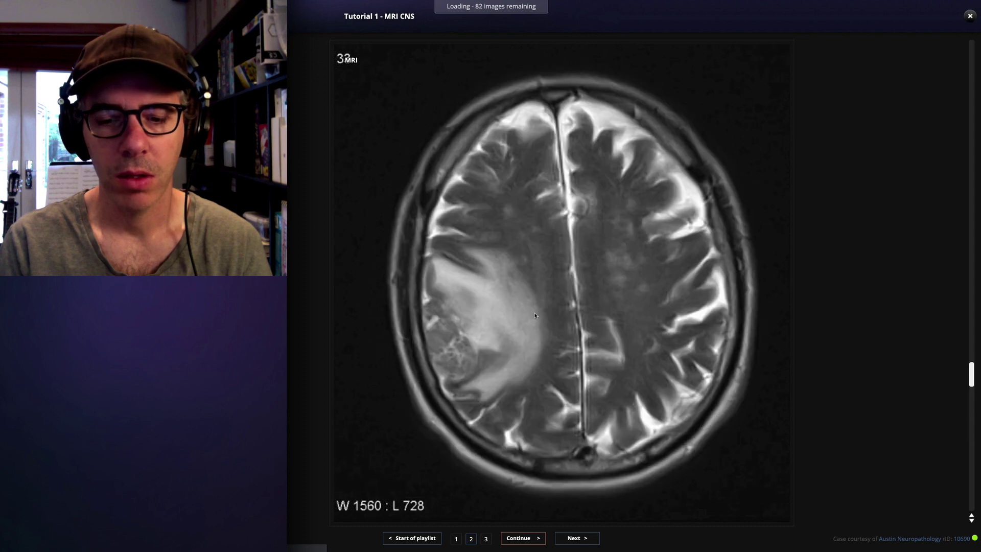
{"action": "left_click", "coordinate": [522, 538]}
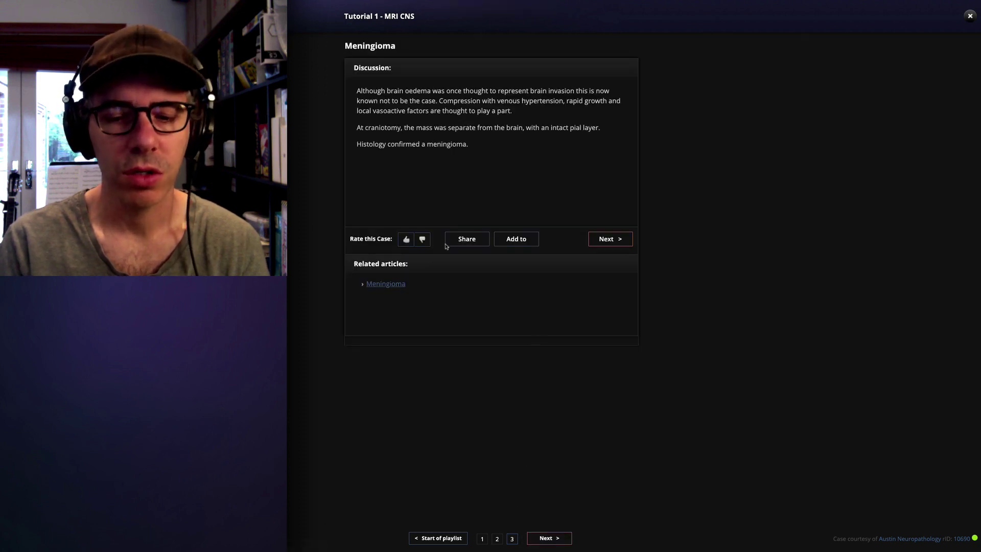
{"action": "left_click", "coordinate": [547, 540]}
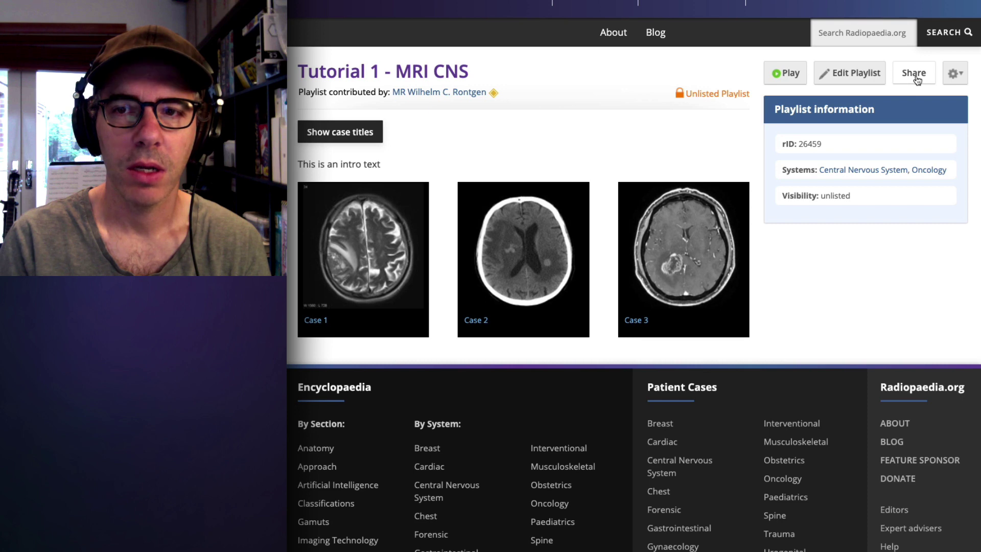
Step: Display the playlist's share links and select the standard Playlist link
{"action": "left_click", "coordinate": [918, 77]}
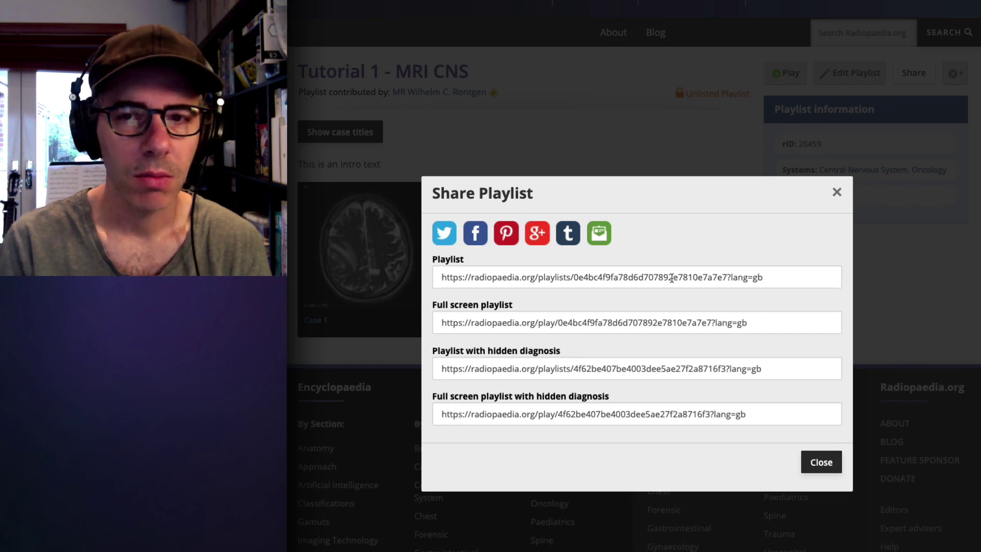
{"action": "left_click", "coordinate": [836, 192]}
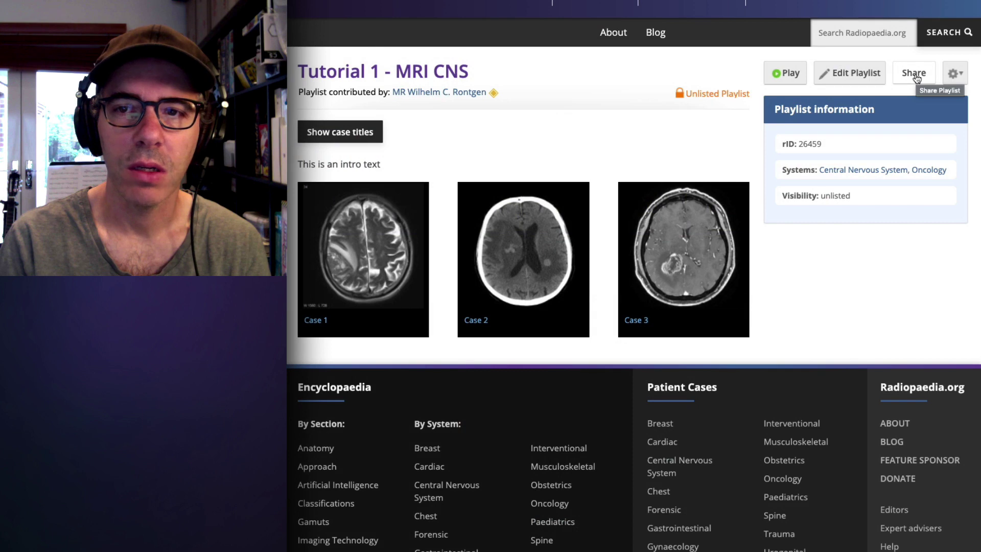
{"action": "left_click", "coordinate": [913, 74]}
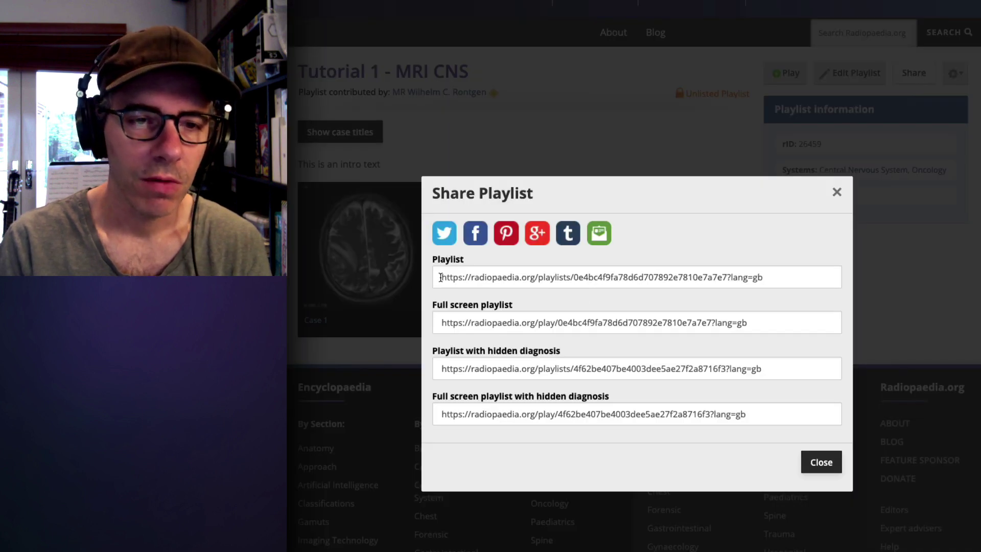
{"action": "left_click_drag", "start_coordinate": [440, 279], "coordinate": [747, 284]}
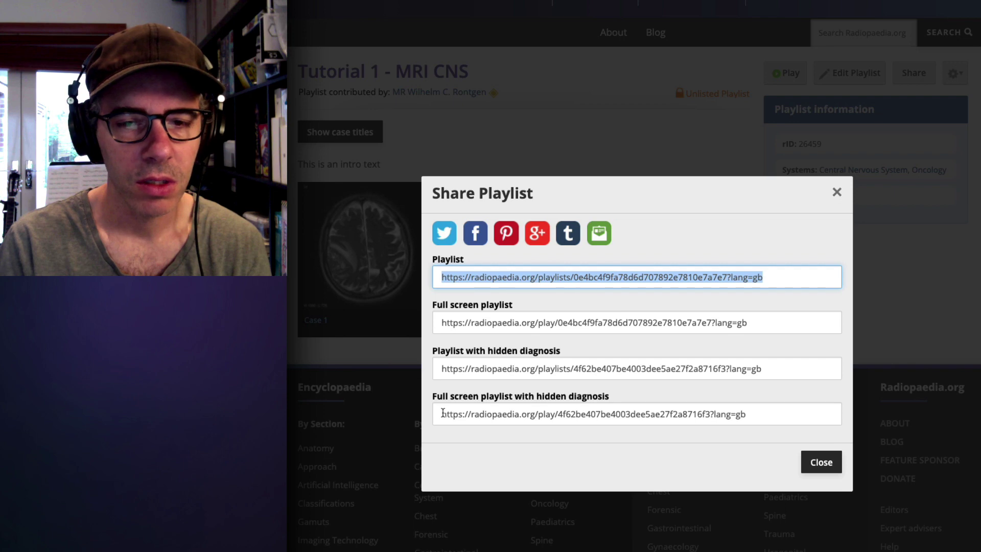
Step: Open the full screen playlist with hidden diagnosis link and check the first case's images, discussion and findings
{"action": "left_click", "coordinate": [453, 417]}
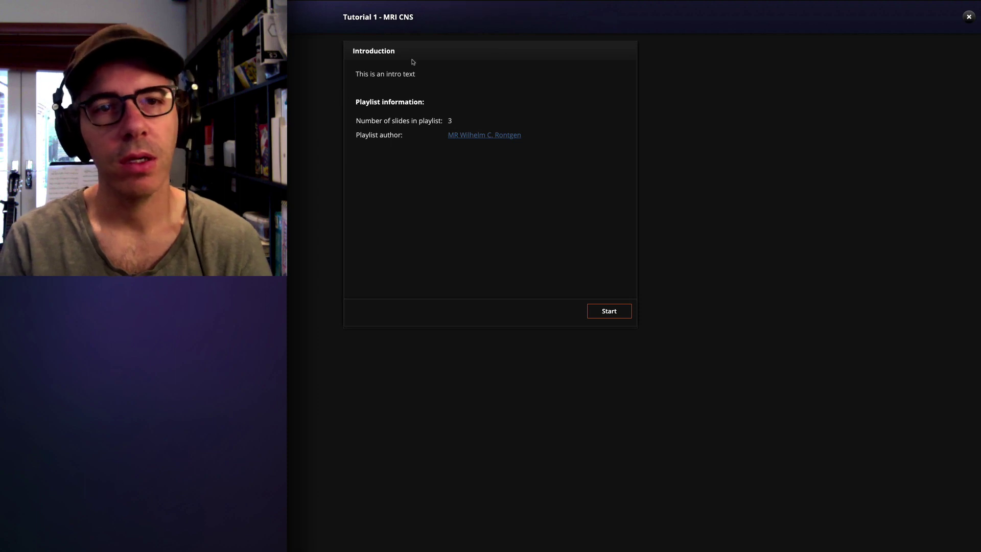
{"action": "left_click", "coordinate": [606, 315]}
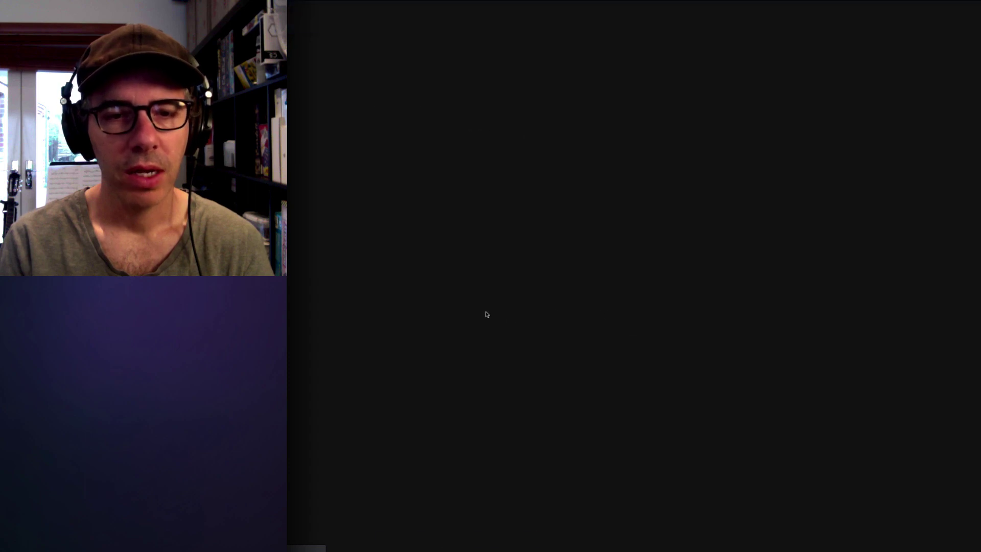
{"action": "left_click", "coordinate": [470, 539]}
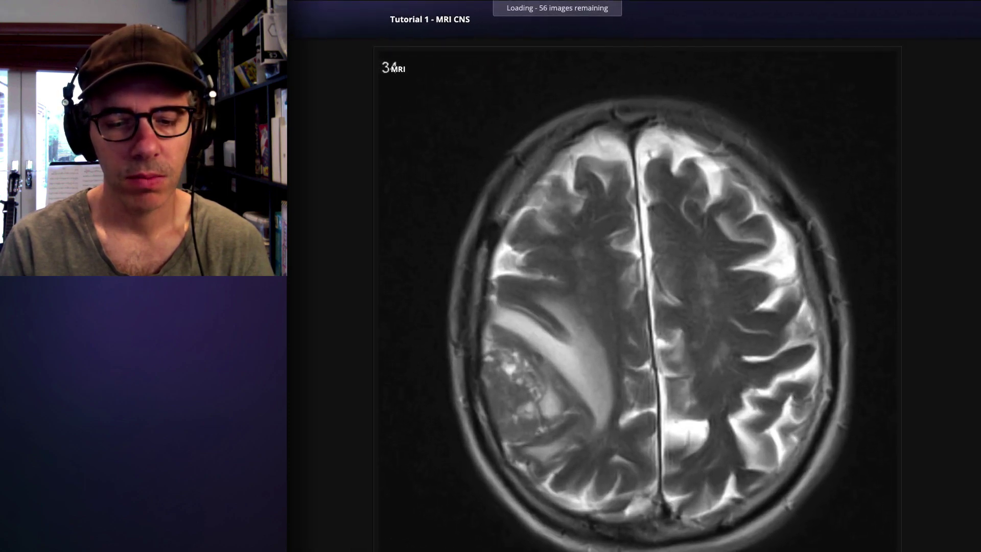
{"action": "left_click", "coordinate": [511, 551]}
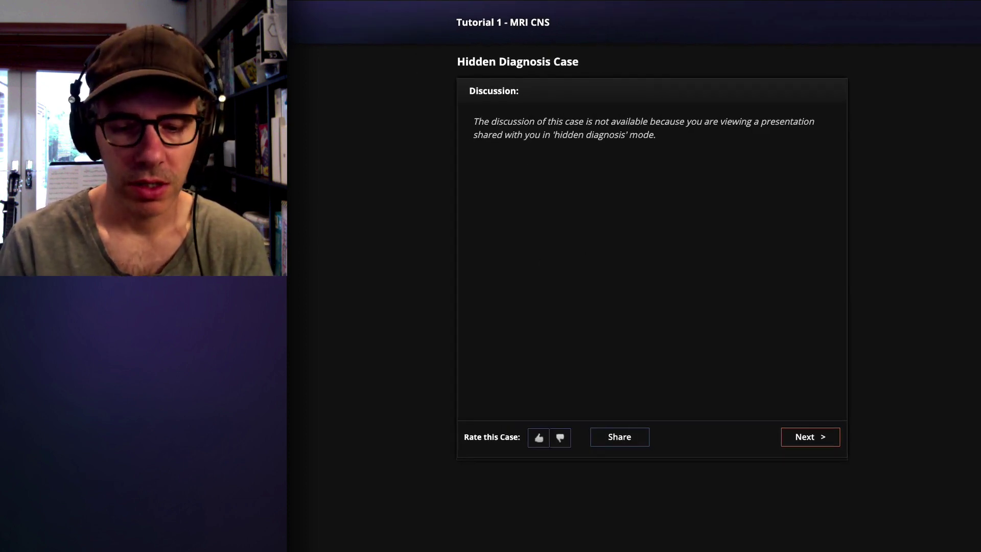
{"action": "key", "text": "Right"}
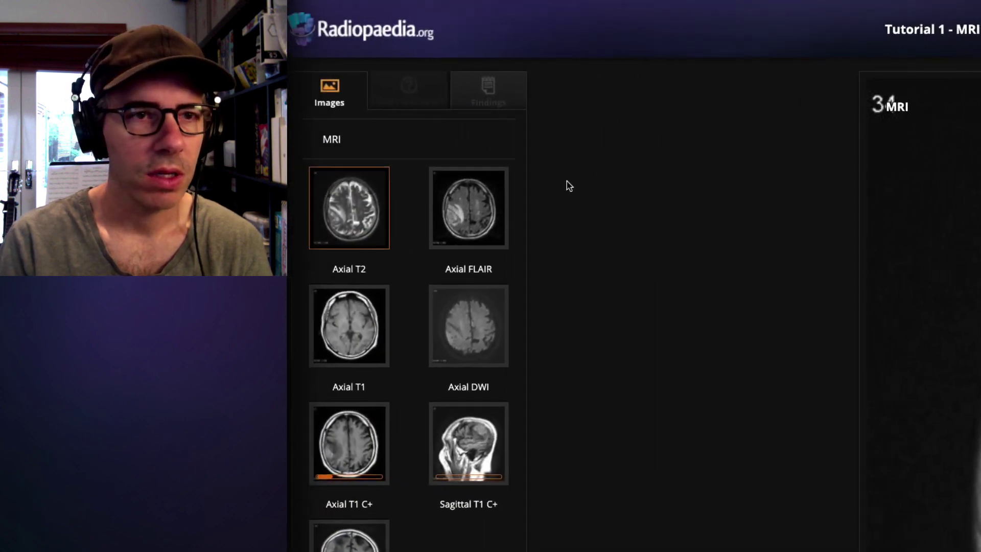
{"action": "left_click", "coordinate": [473, 97]}
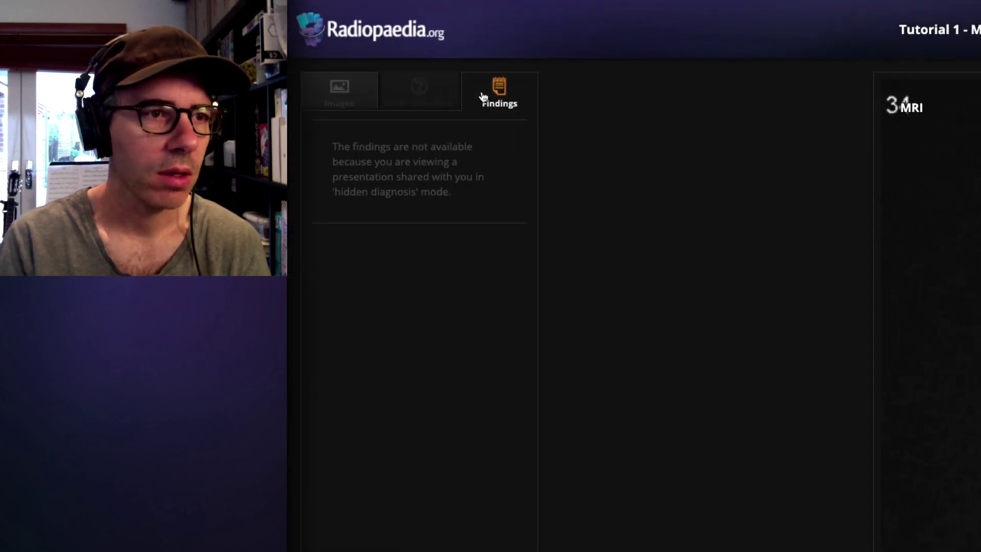